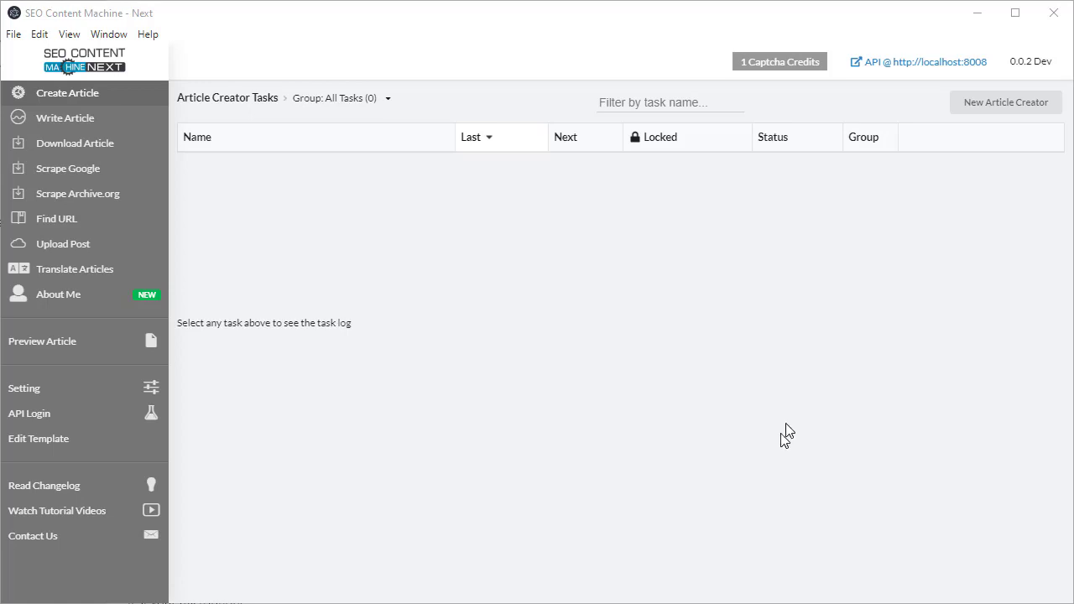
- Start a new article creator task with the keyword green tea and the article type article html
{"action": "left_click", "coordinate": [1038, 105]}
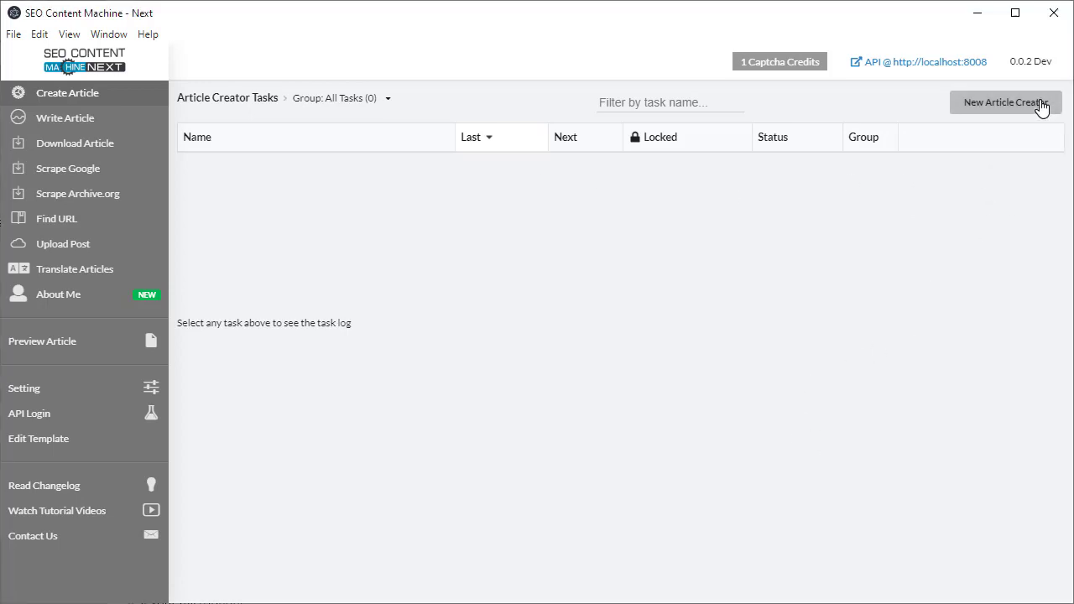
{"action": "left_click_drag", "start_coordinate": [1068, 202], "coordinate": [1060, 302]}
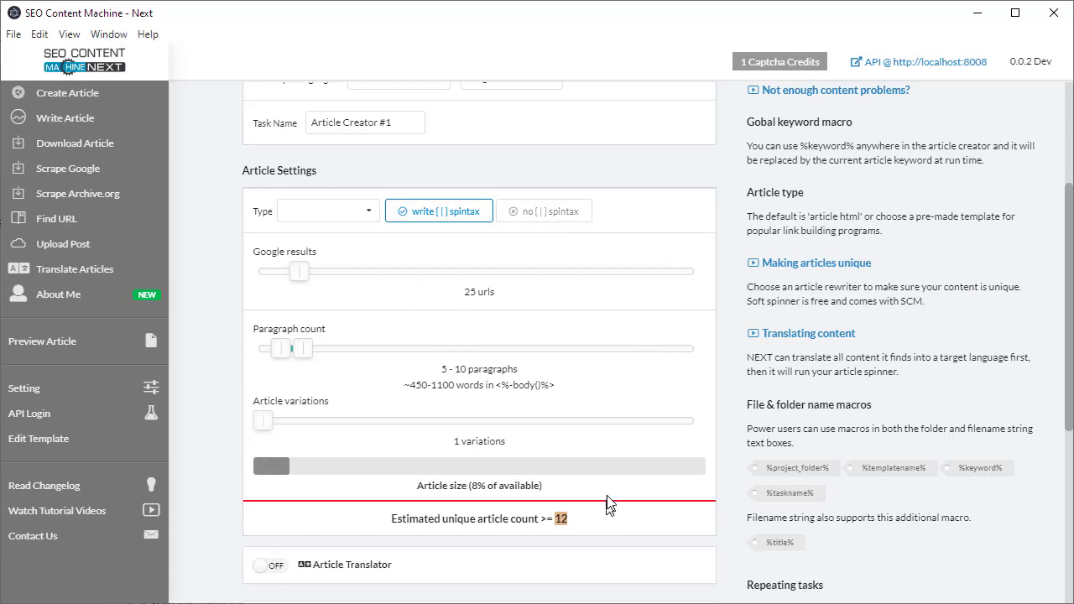
{"action": "left_click", "coordinate": [369, 211]}
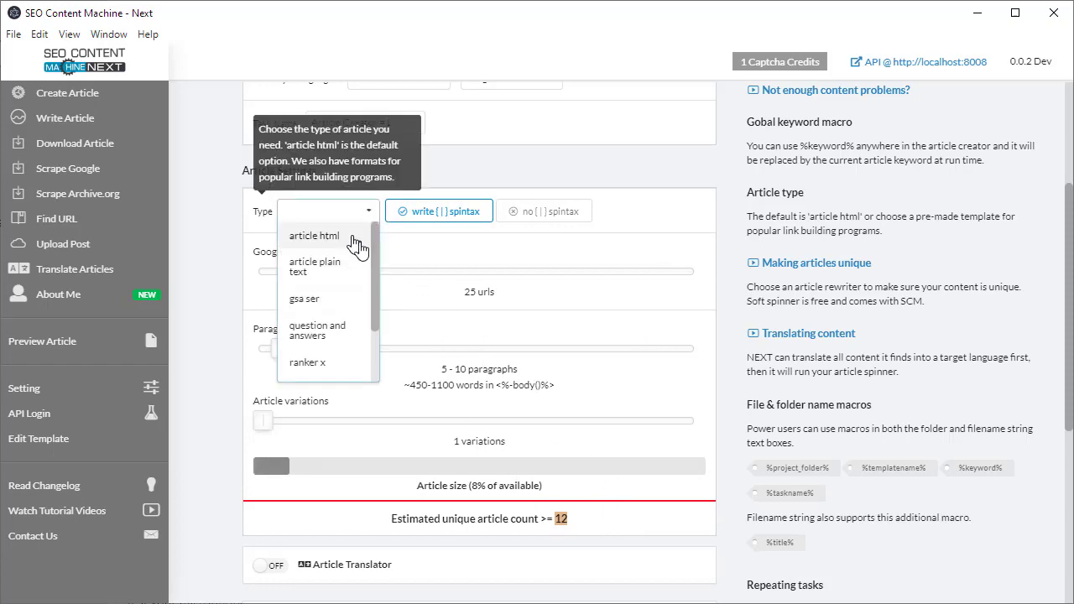
{"action": "left_click", "coordinate": [319, 235]}
{"action": "scroll", "coordinate": [550, 326], "scroll_direction": "up", "scroll_amount": 3}
{"action": "left_click", "coordinate": [443, 235]}
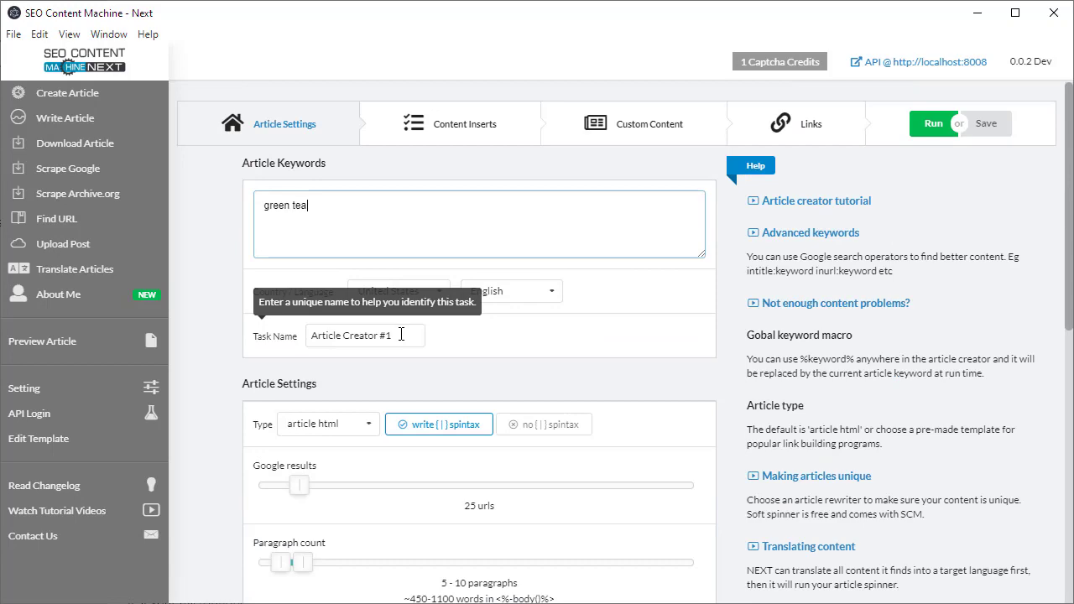
- Set the Google results to 26 urls and check the word estimate for the paragraph count
{"action": "scroll", "coordinate": [504, 352], "scroll_direction": "down", "scroll_amount": 3}
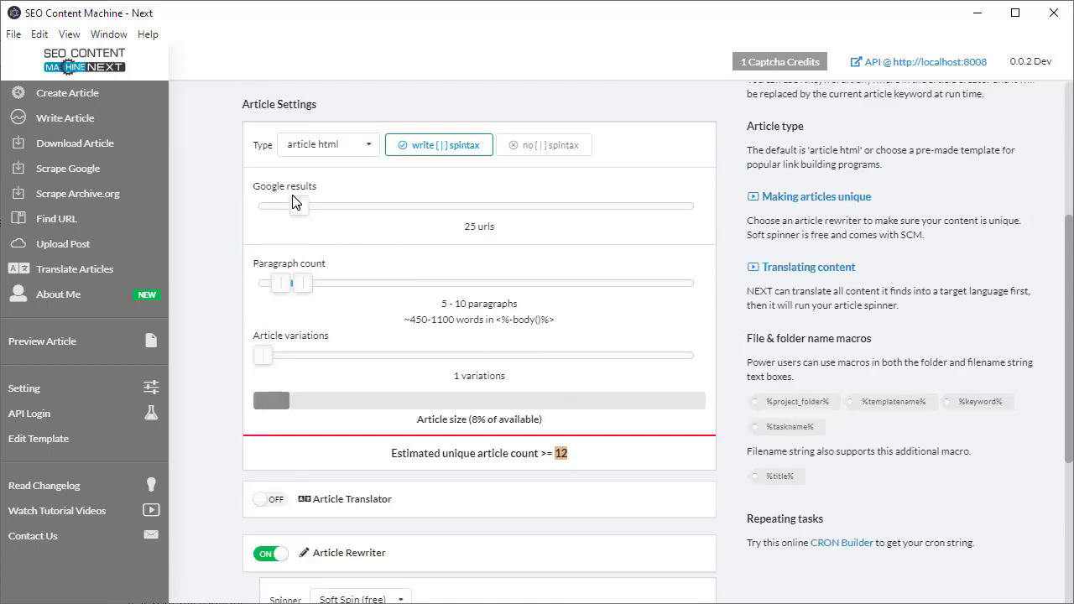
{"action": "left_click_drag", "start_coordinate": [299, 216], "coordinate": [305, 243]}
{"action": "left_click_drag", "start_coordinate": [465, 229], "coordinate": [505, 235]}
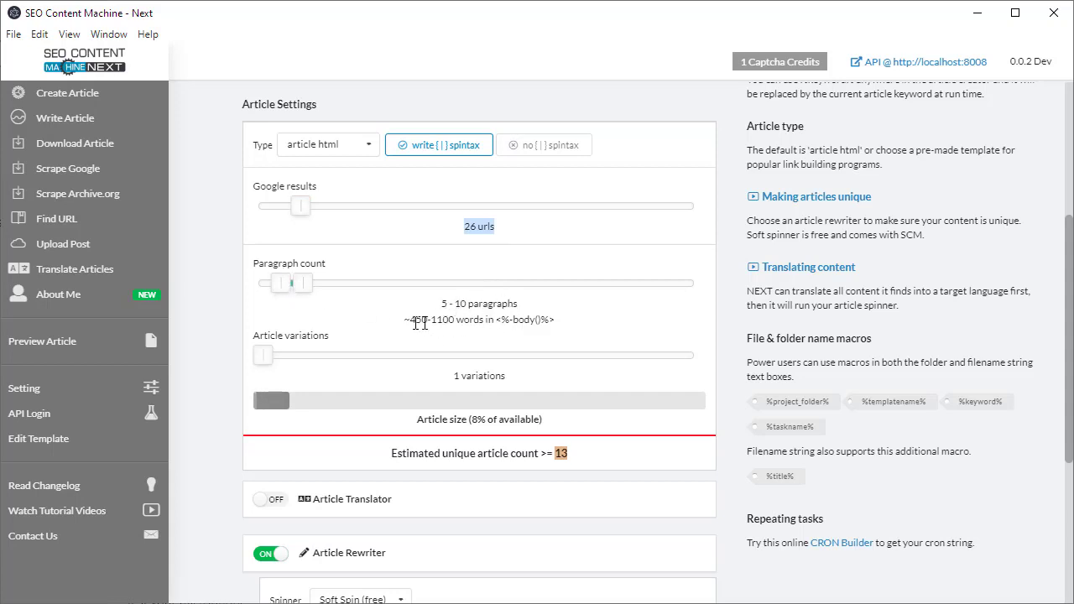
{"action": "left_click_drag", "start_coordinate": [410, 320], "coordinate": [491, 319]}
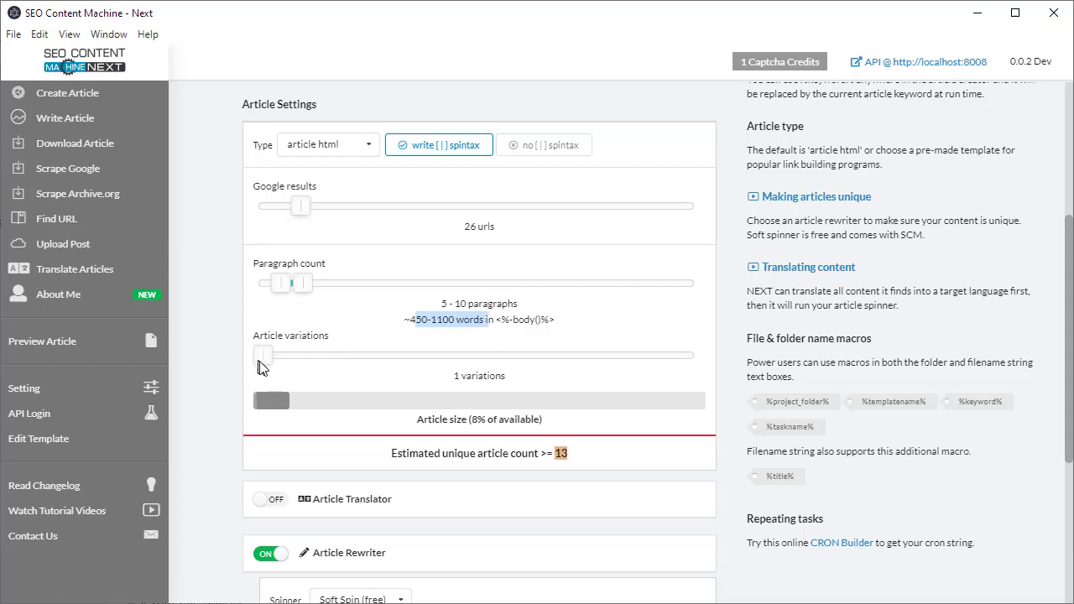
{"action": "left_click", "coordinate": [316, 359]}
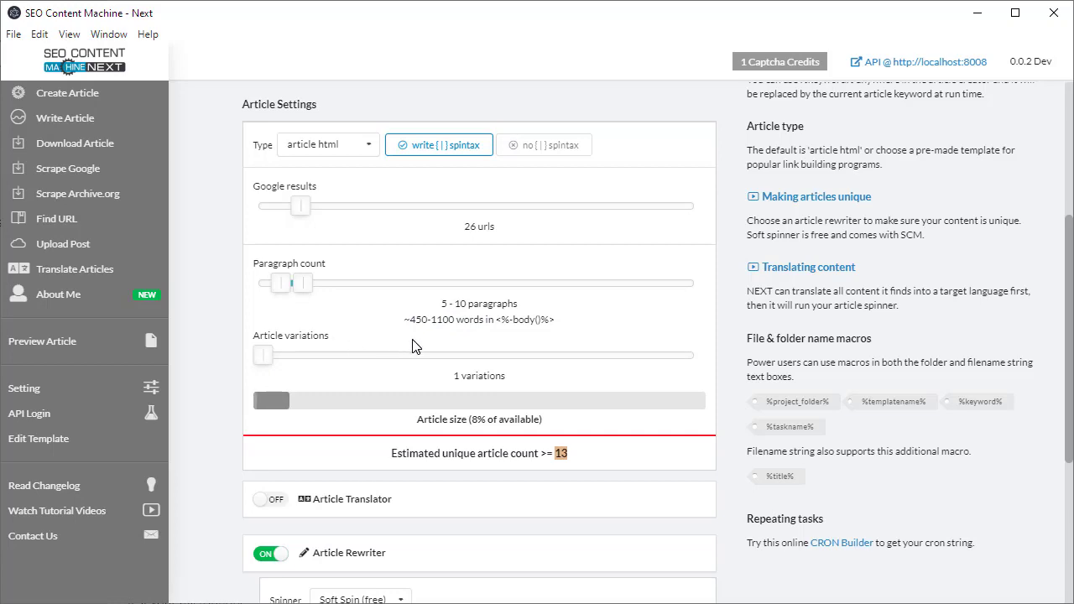
- Look into the file settings under the task settings
{"action": "scroll", "coordinate": [420, 280], "scroll_direction": "down", "scroll_amount": 4}
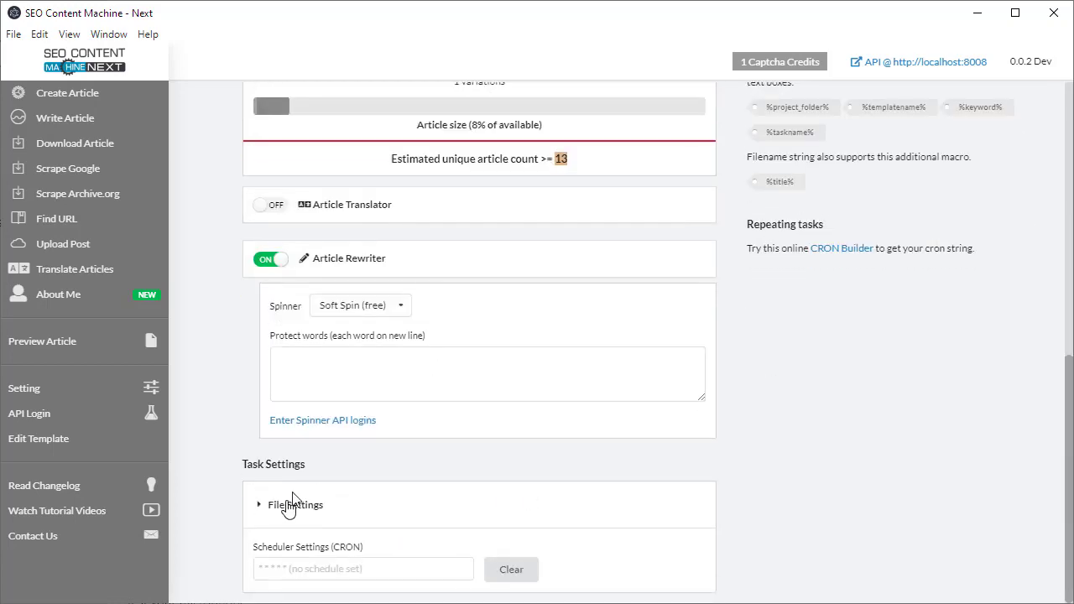
{"action": "left_click", "coordinate": [290, 503]}
{"action": "left_click", "coordinate": [331, 504]}
- Check the article size and unique article estimates, and set the Google results to 31 urls
{"action": "scroll", "coordinate": [332, 463], "scroll_direction": "up", "scroll_amount": 4}
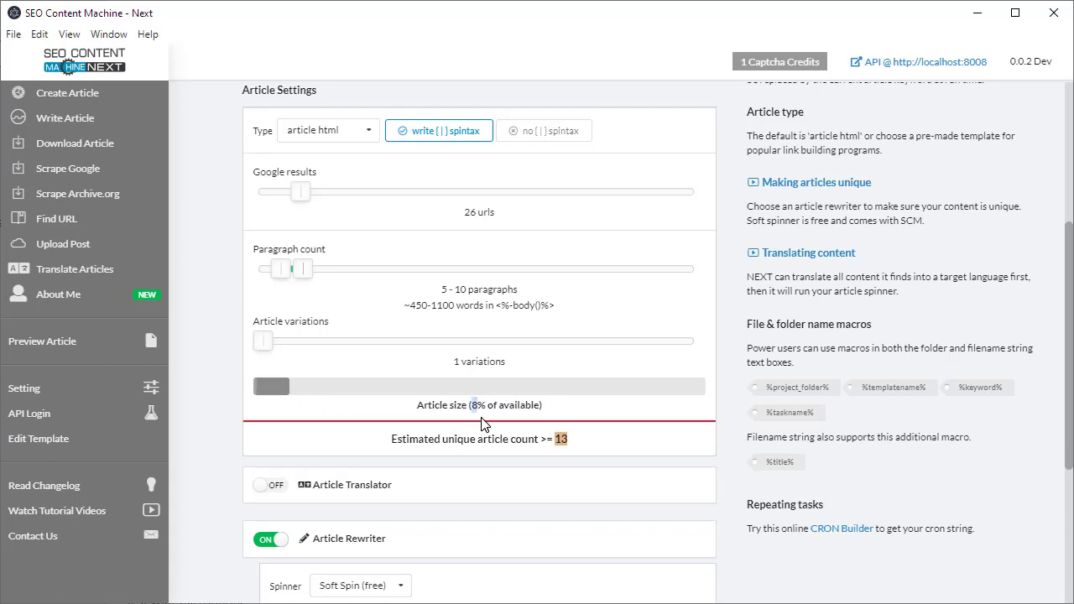
{"action": "left_click", "coordinate": [545, 453]}
{"action": "left_click_drag", "start_coordinate": [303, 204], "coordinate": [310, 224]}
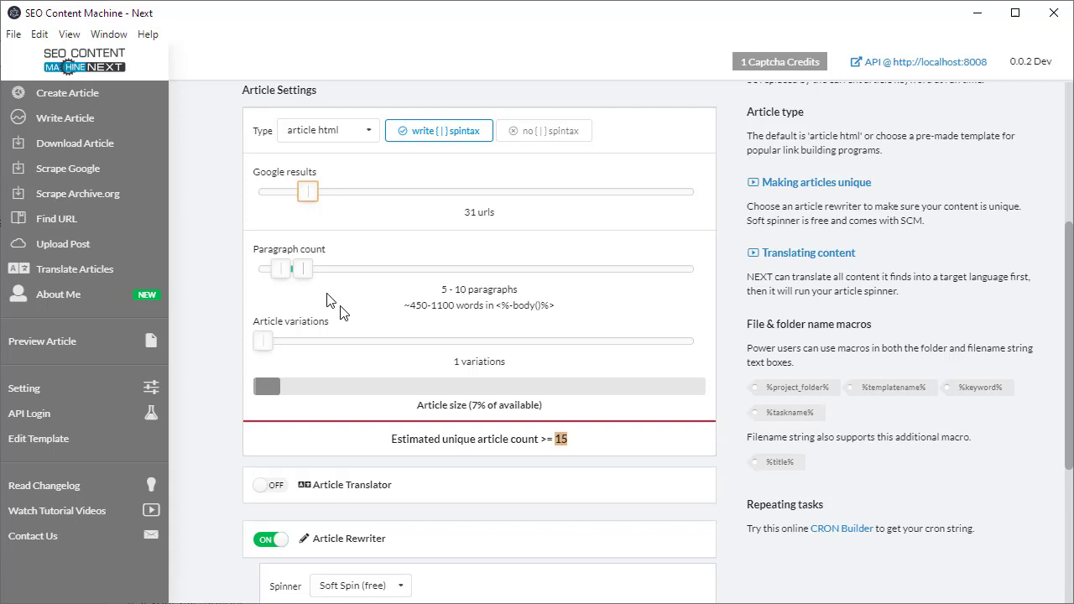
- Widen the paragraph count to 5–52 paragraphs, and narrow the range to 13–21 paragraphs
{"action": "left_click_drag", "start_coordinate": [304, 271], "coordinate": [487, 275]}
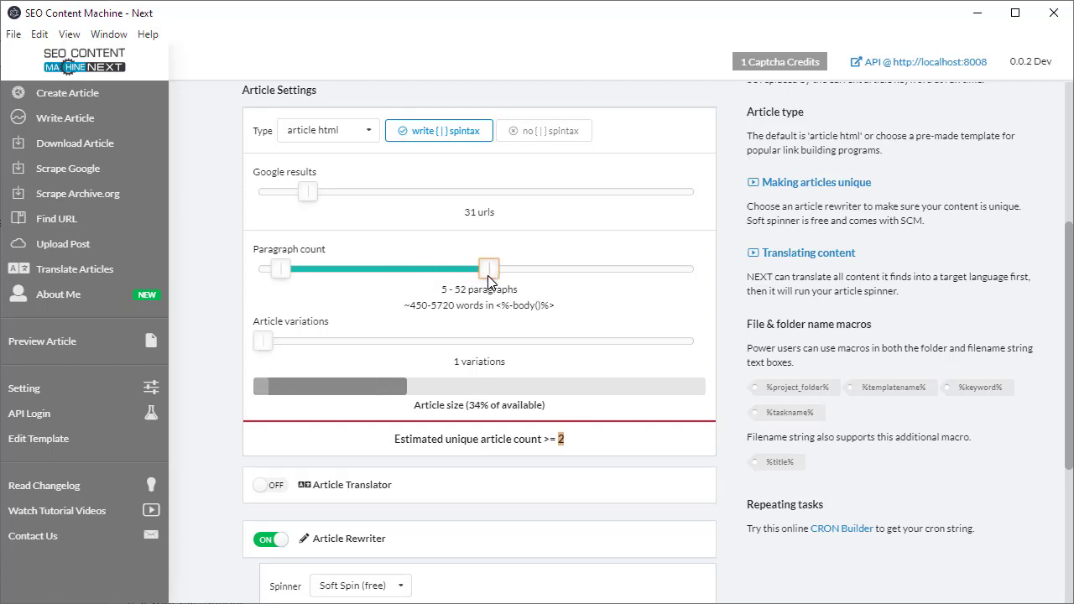
{"action": "left_click_drag", "start_coordinate": [280, 269], "coordinate": [356, 268]}
{"action": "left_click_drag", "start_coordinate": [477, 280], "coordinate": [329, 269]}
{"action": "left_click_drag", "start_coordinate": [408, 273], "coordinate": [353, 277]}
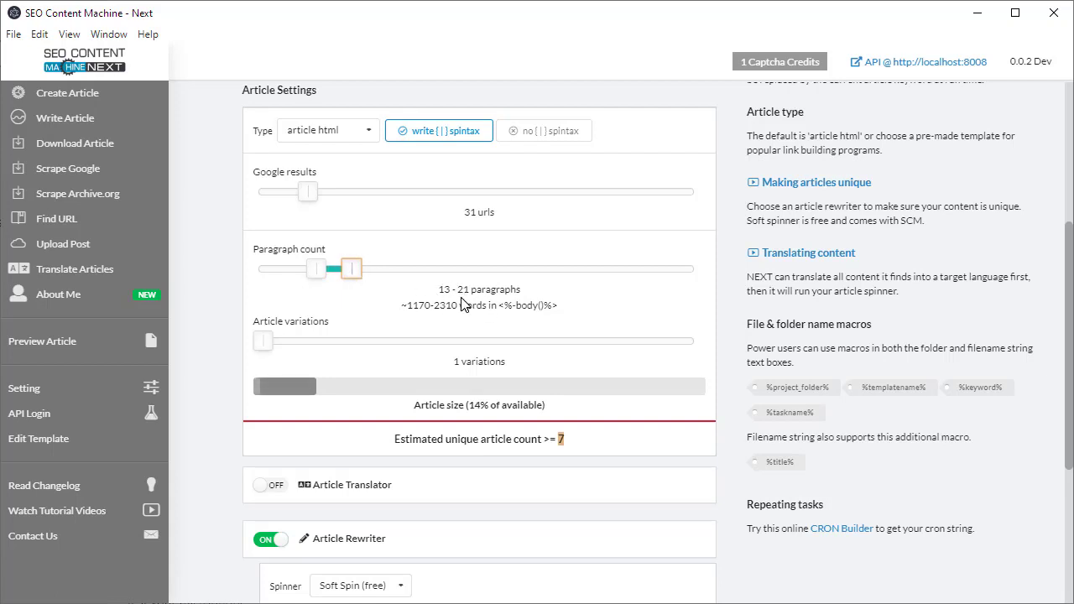
{"action": "double_click", "coordinate": [495, 290]}
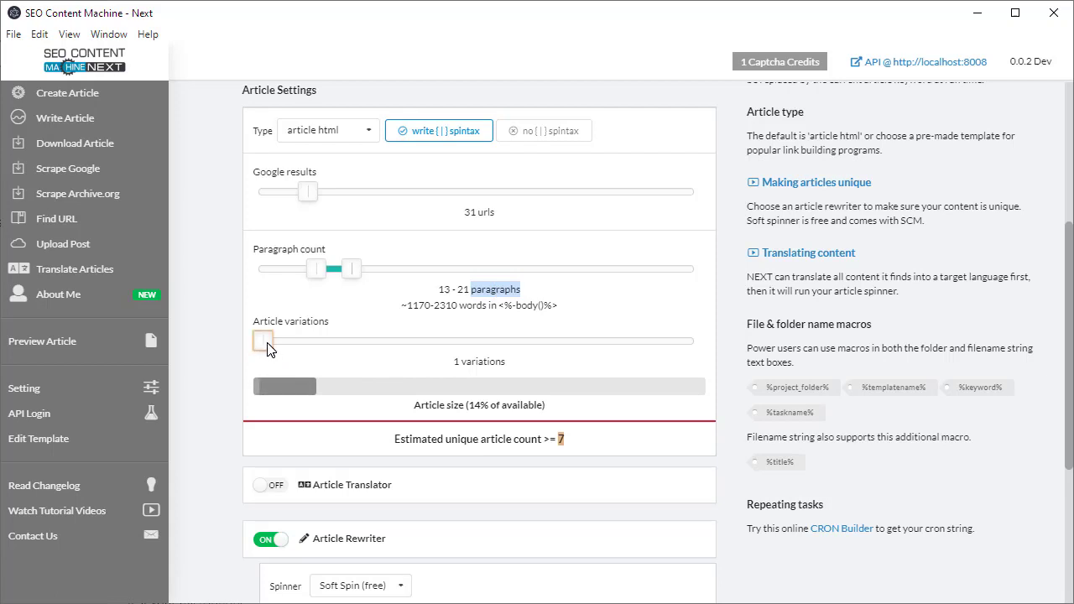
- Try 2 article variations, check the estimated unique article count, and return to 1 variation
{"action": "left_click_drag", "start_coordinate": [268, 347], "coordinate": [302, 350]}
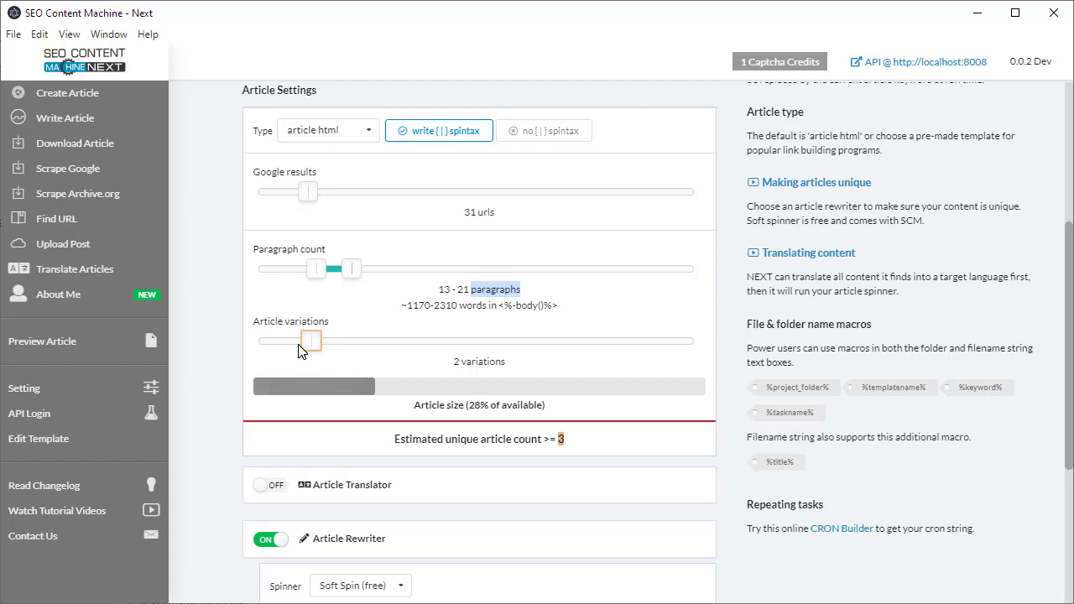
{"action": "left_click", "coordinate": [563, 439]}
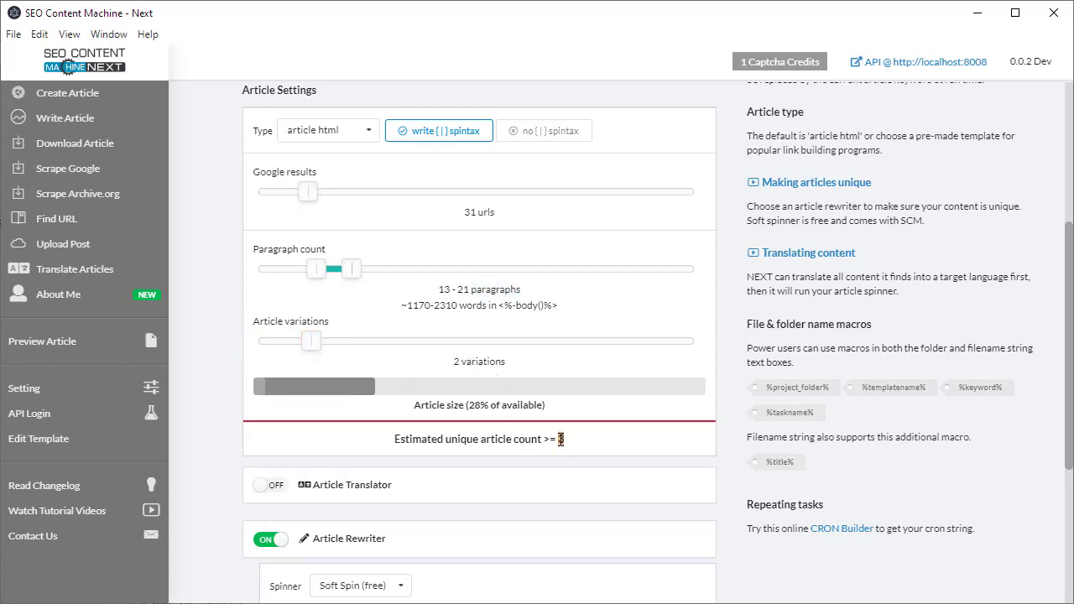
{"action": "double_click", "coordinate": [560, 439]}
{"action": "left_click_drag", "start_coordinate": [312, 344], "coordinate": [263, 344]}
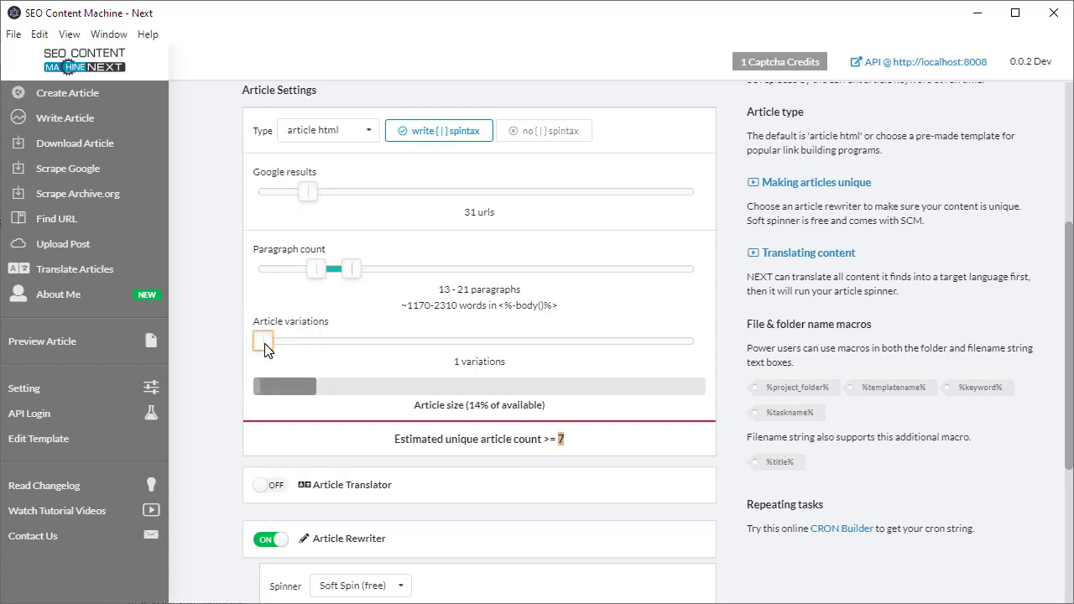
- Raise the article variations to 10, reduce them to 7, and check the estimated unique article count
{"action": "left_click_drag", "start_coordinate": [281, 347], "coordinate": [729, 355]}
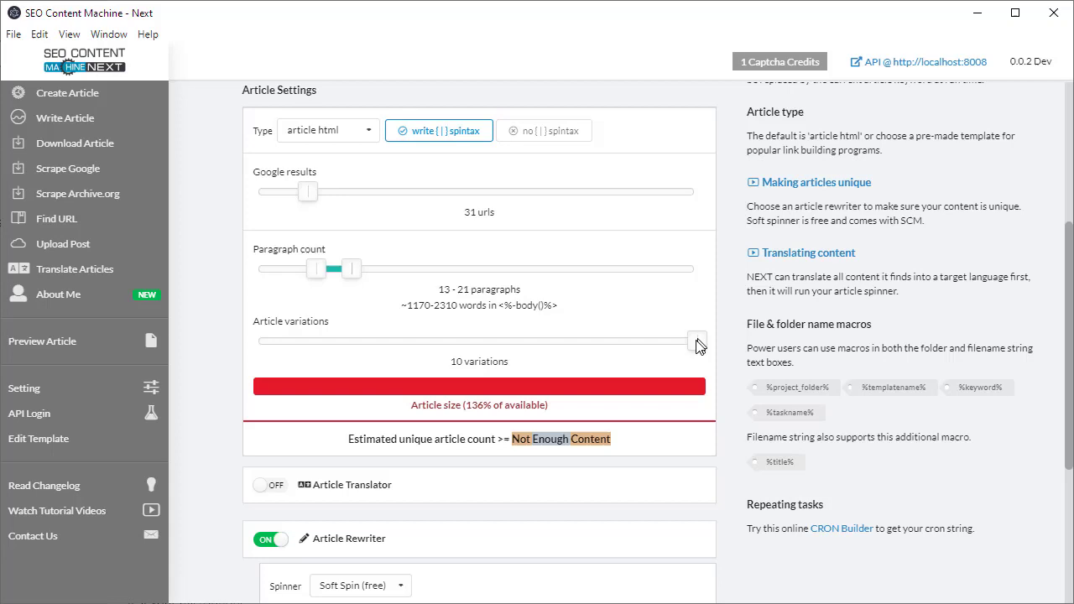
{"action": "left_click_drag", "start_coordinate": [697, 344], "coordinate": [553, 343]}
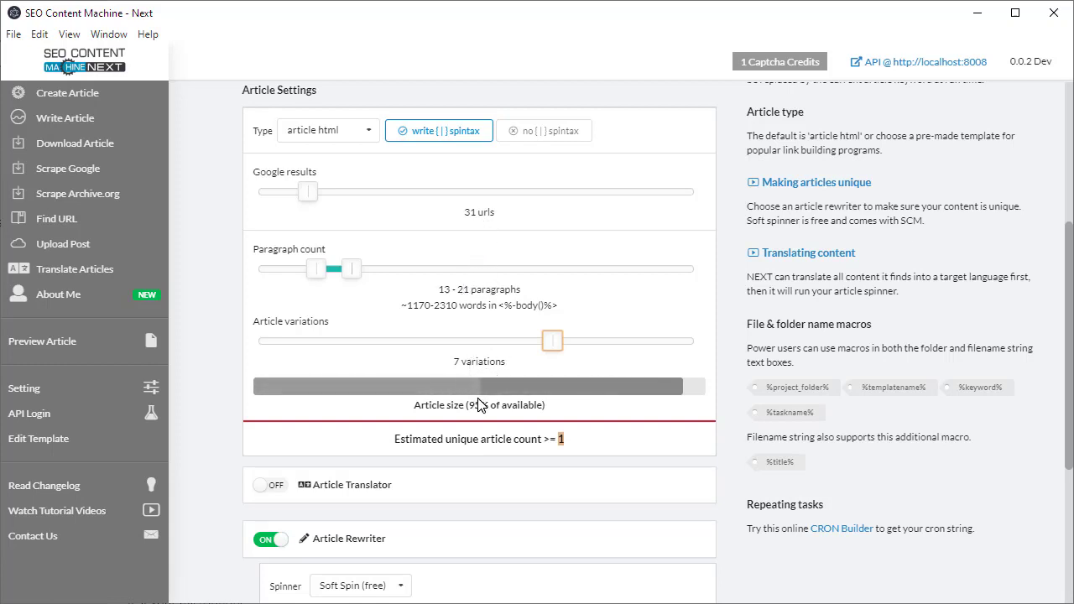
{"action": "left_click", "coordinate": [564, 443]}
- Run the task with 2 article variations and a paragraph count of 4–10 paragraphs
{"action": "left_click_drag", "start_coordinate": [540, 353], "coordinate": [316, 350]}
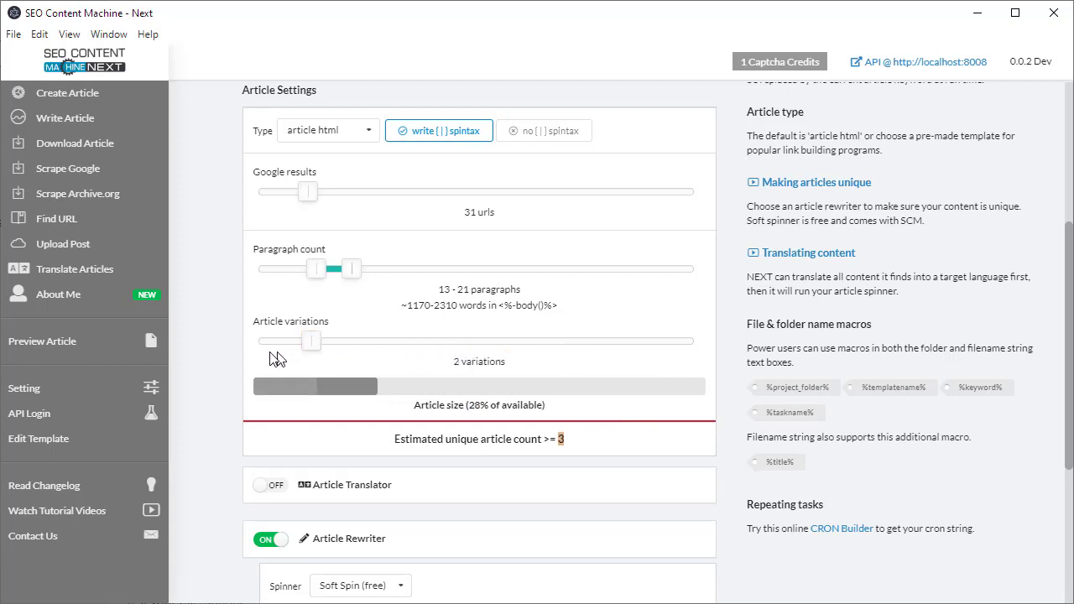
{"action": "left_click_drag", "start_coordinate": [352, 269], "coordinate": [307, 282]}
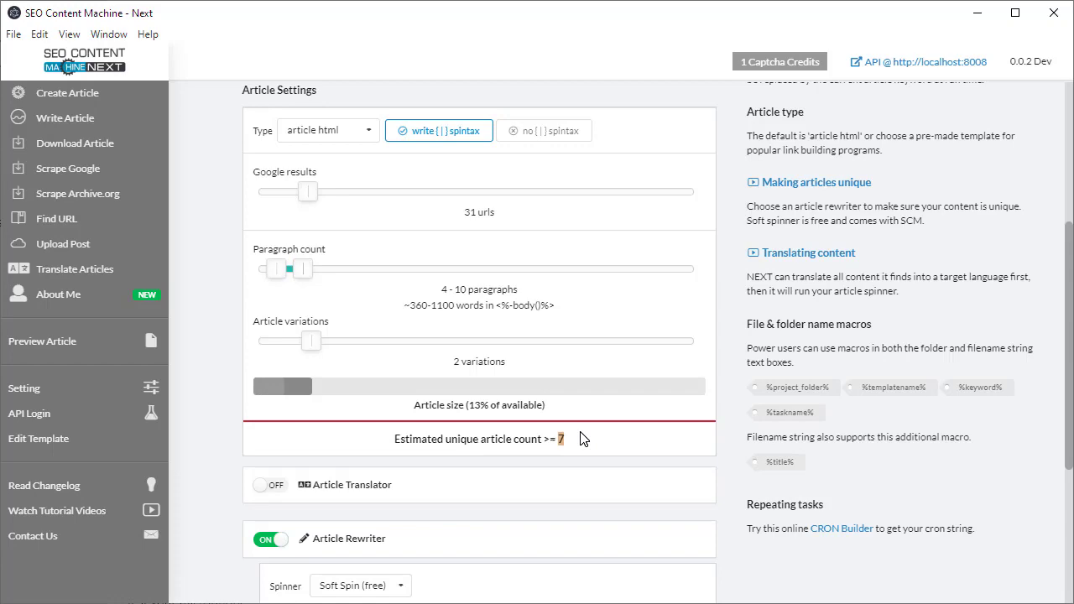
{"action": "scroll", "coordinate": [580, 439], "scroll_direction": "up", "scroll_amount": 4}
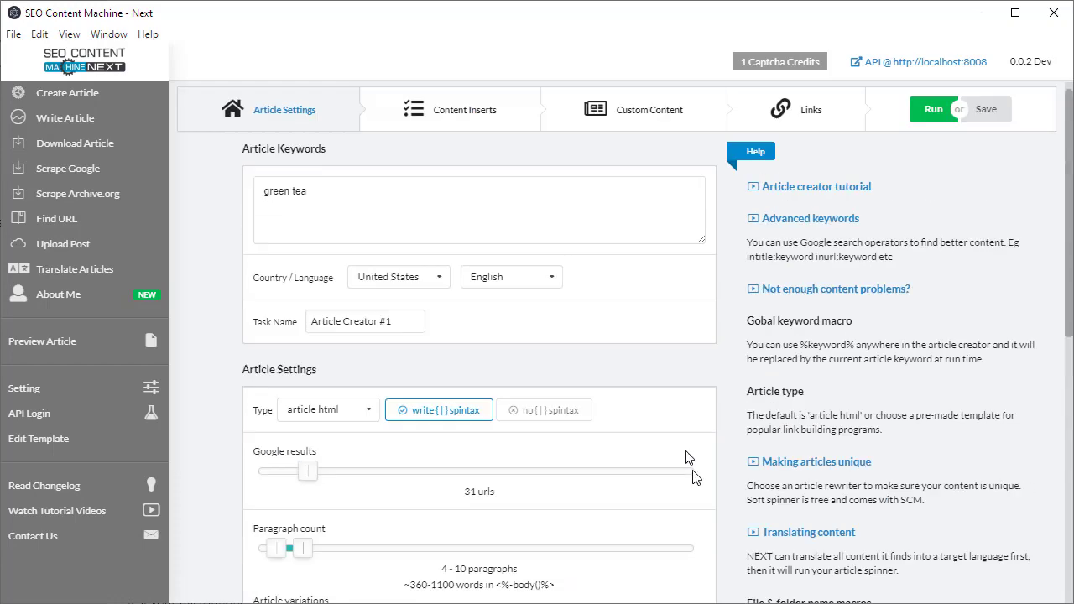
{"action": "left_click", "coordinate": [933, 110]}
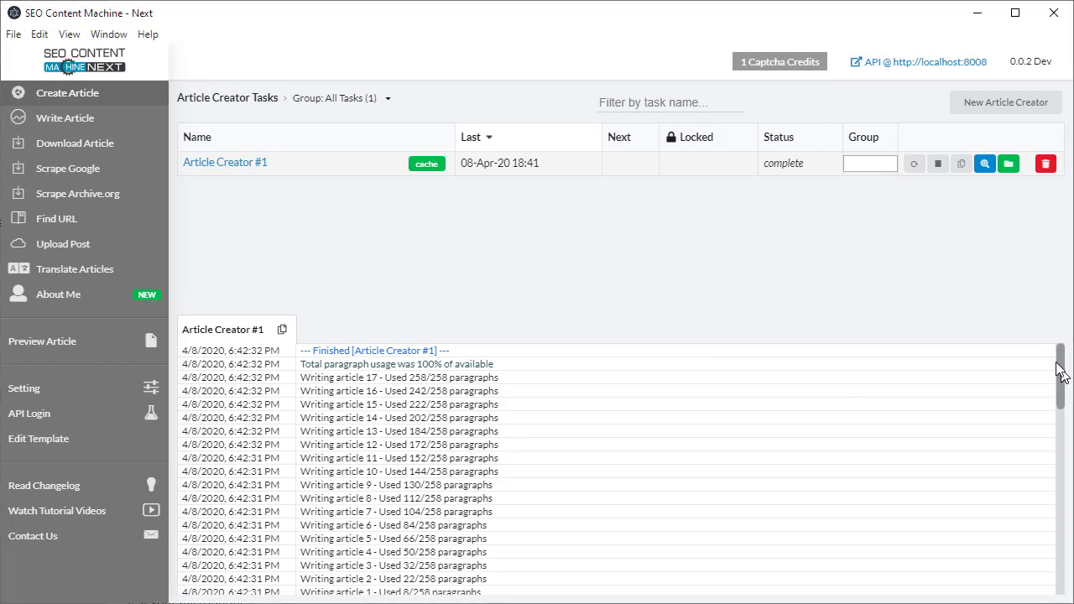
- Examine the finished task's log for the number of articles written and the total paragraph usage
{"action": "left_click_drag", "start_coordinate": [300, 377], "coordinate": [382, 377]}
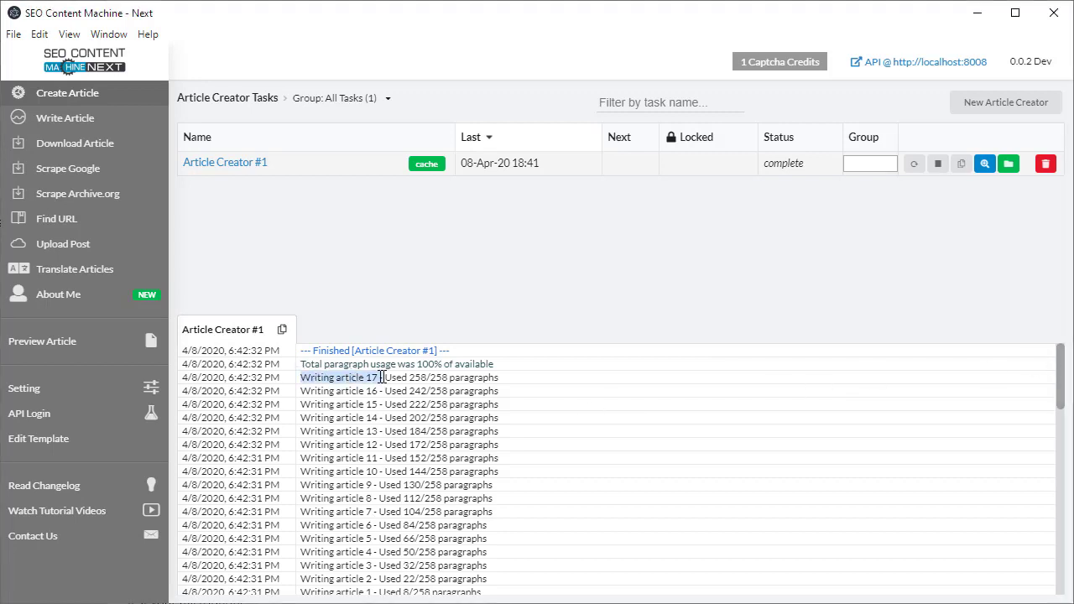
{"action": "left_click_drag", "start_coordinate": [501, 390], "coordinate": [303, 377]}
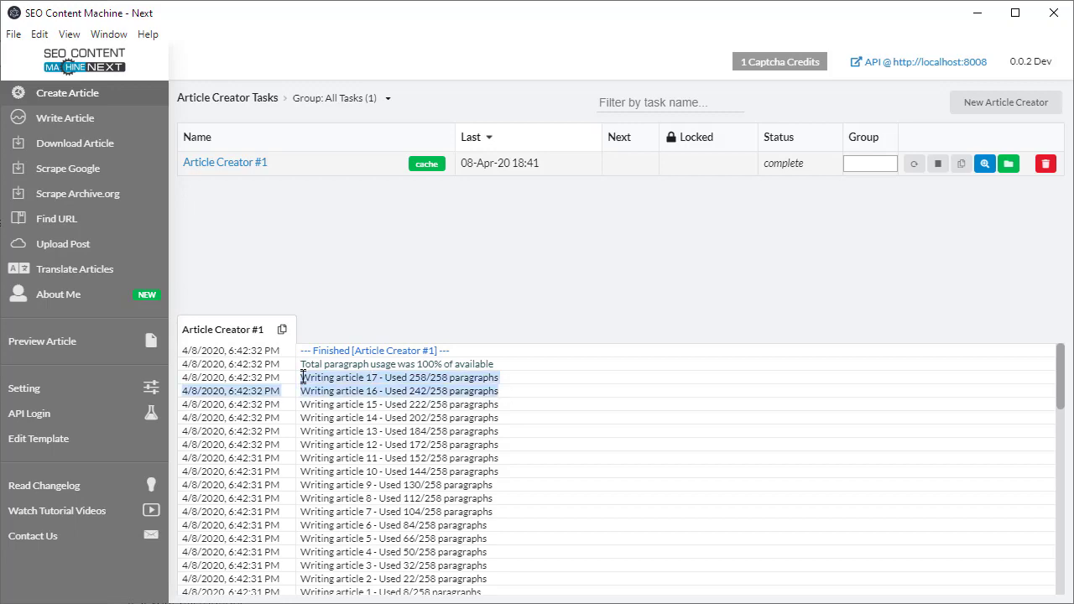
{"action": "triple_click", "coordinate": [447, 367]}
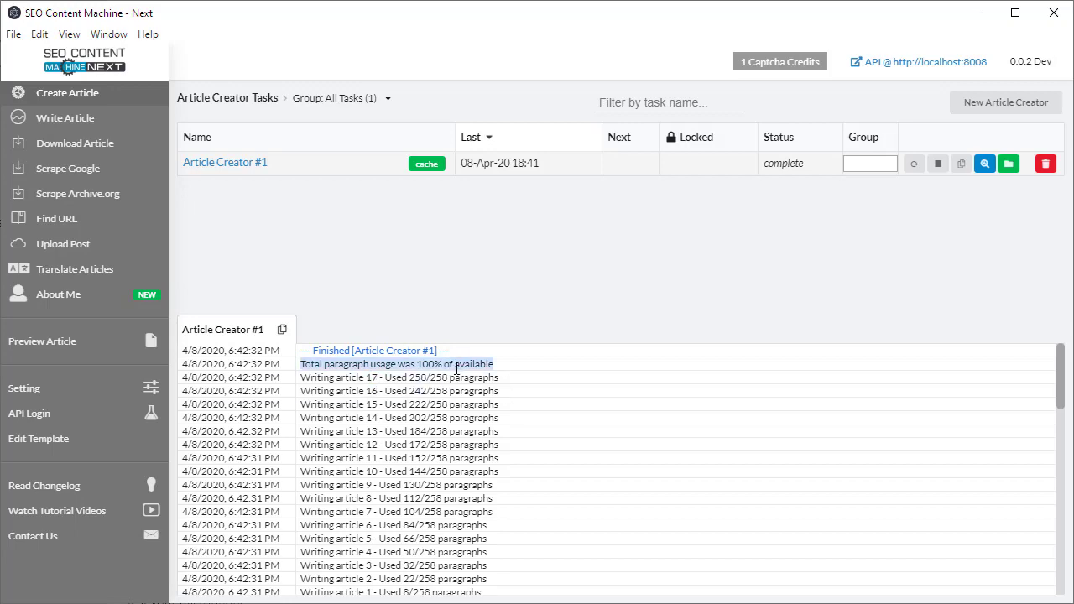
- Reopen the task's settings to check the estimated unique article count, and return to the task list
{"action": "left_click", "coordinate": [239, 171]}
{"action": "scroll", "coordinate": [635, 551], "scroll_direction": "down", "scroll_amount": 5}
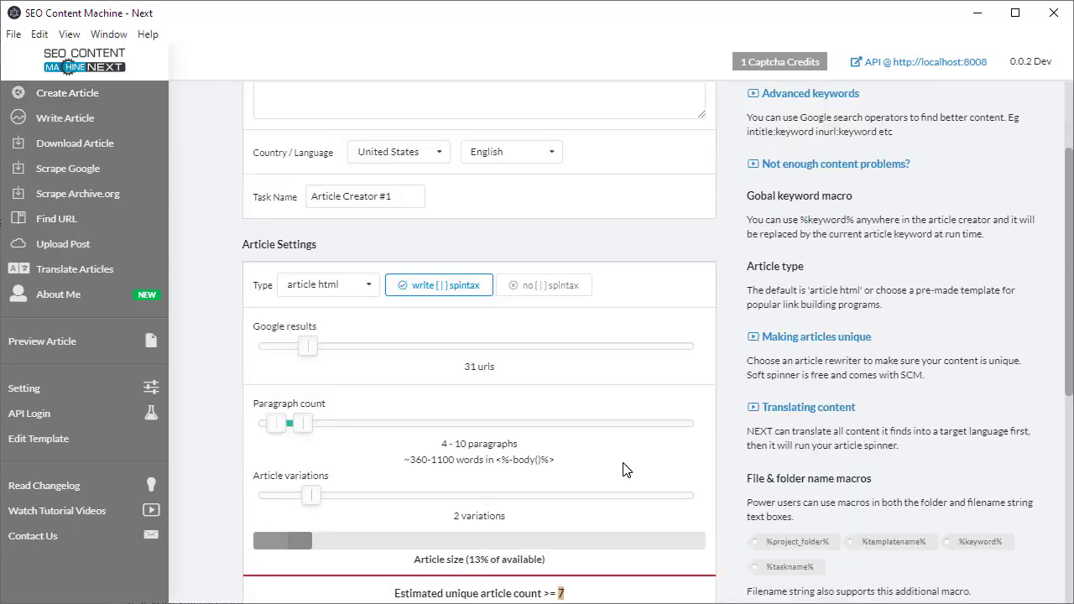
{"action": "left_click_drag", "start_coordinate": [564, 453], "coordinate": [552, 453]}
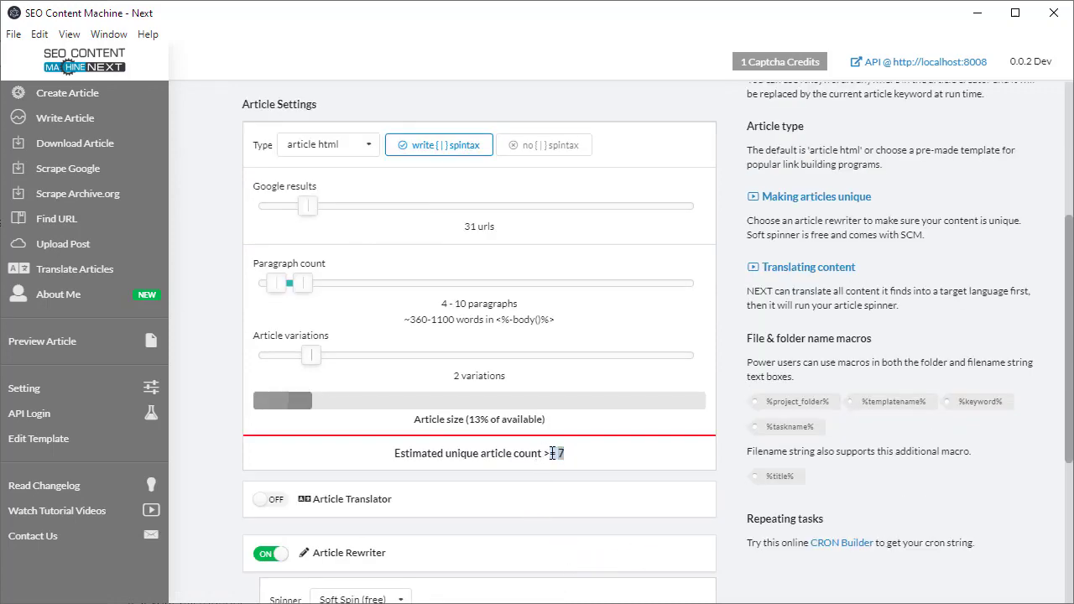
{"action": "left_click", "coordinate": [67, 93]}
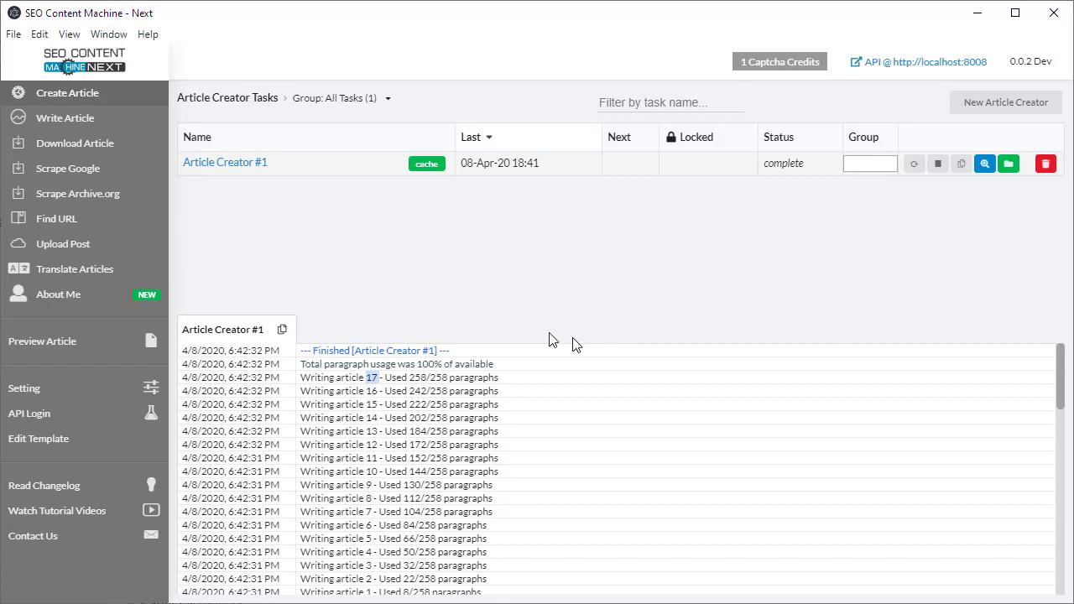
- Open the task's article folder, look through the generated green tea text files, and close the folder
{"action": "left_click", "coordinate": [1009, 163]}
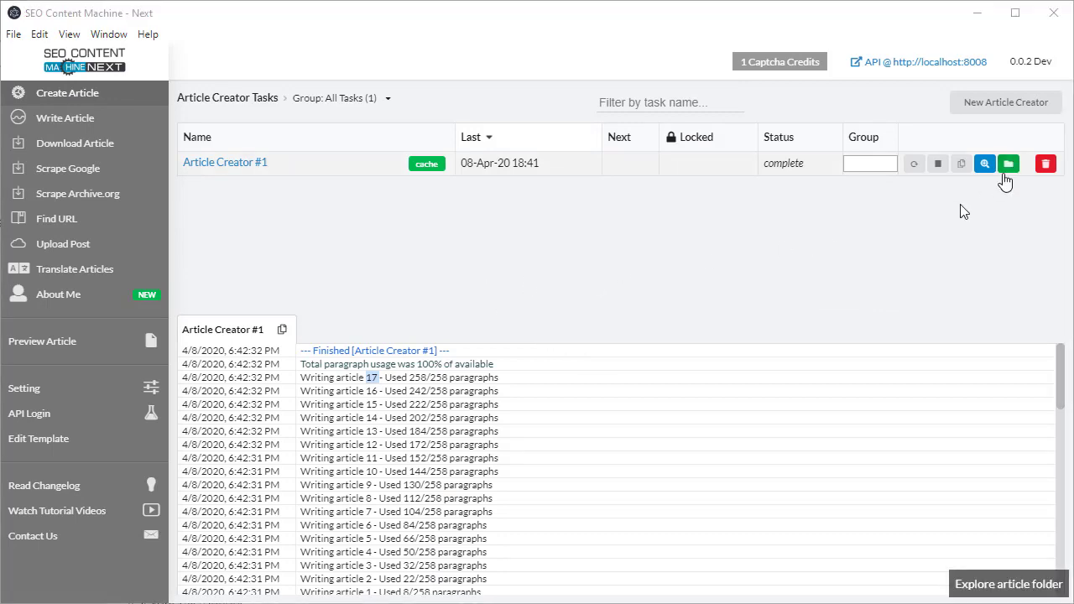
{"action": "scroll", "coordinate": [830, 266], "scroll_direction": "down", "scroll_amount": 1}
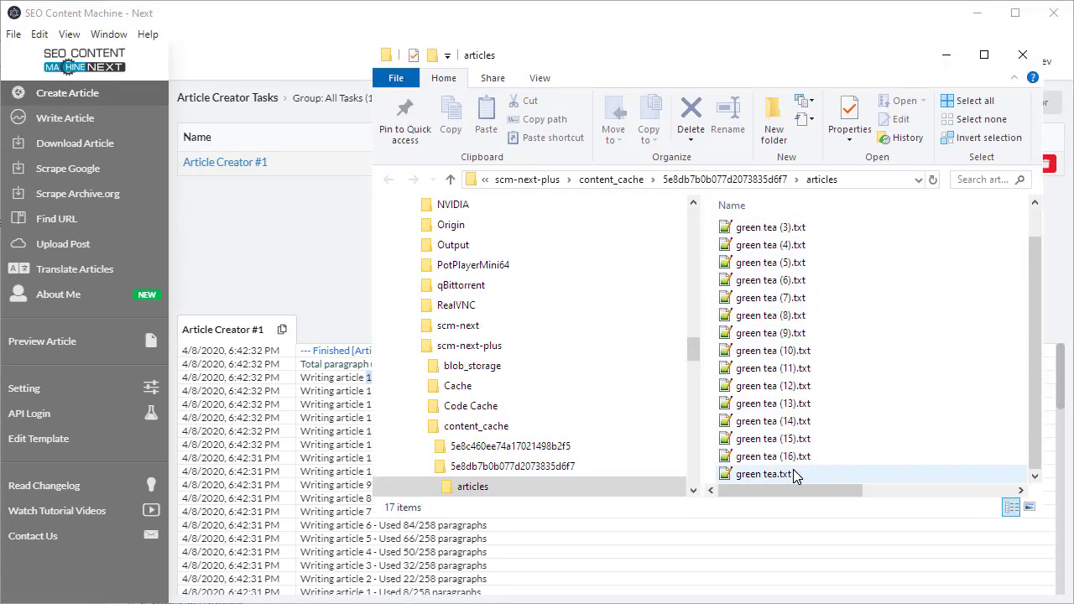
{"action": "left_click", "coordinate": [1022, 54]}
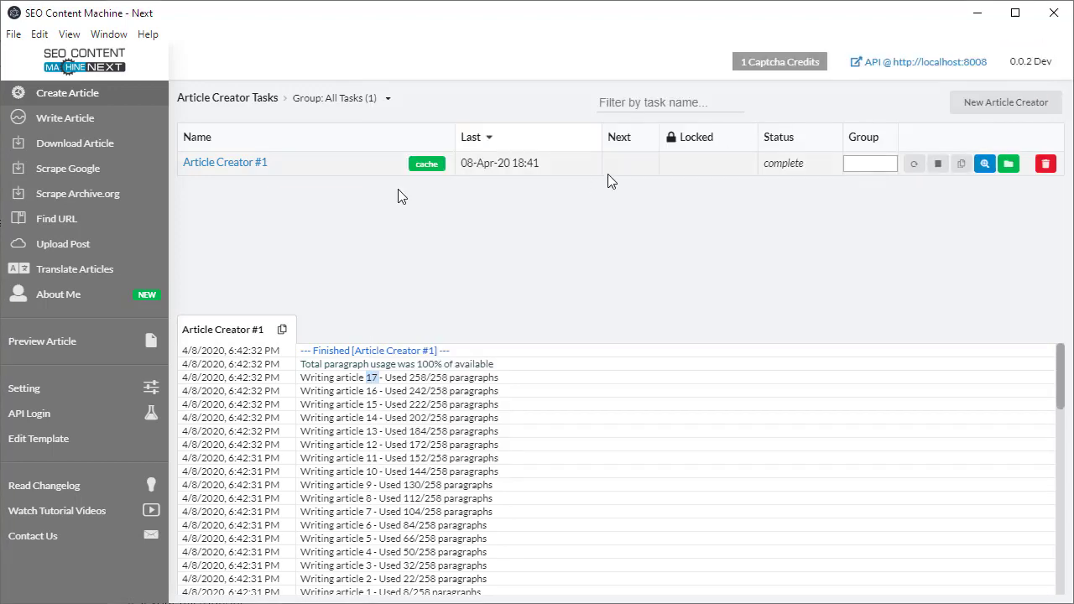
- Check the keyword in the task's settings, and return to the log to compare the number of articles written
{"action": "left_click", "coordinate": [233, 167]}
{"action": "left_click", "coordinate": [456, 232]}
{"action": "key", "text": "ctrl+shift+Left"}
{"action": "key", "text": "ctrl+shift+Left"}
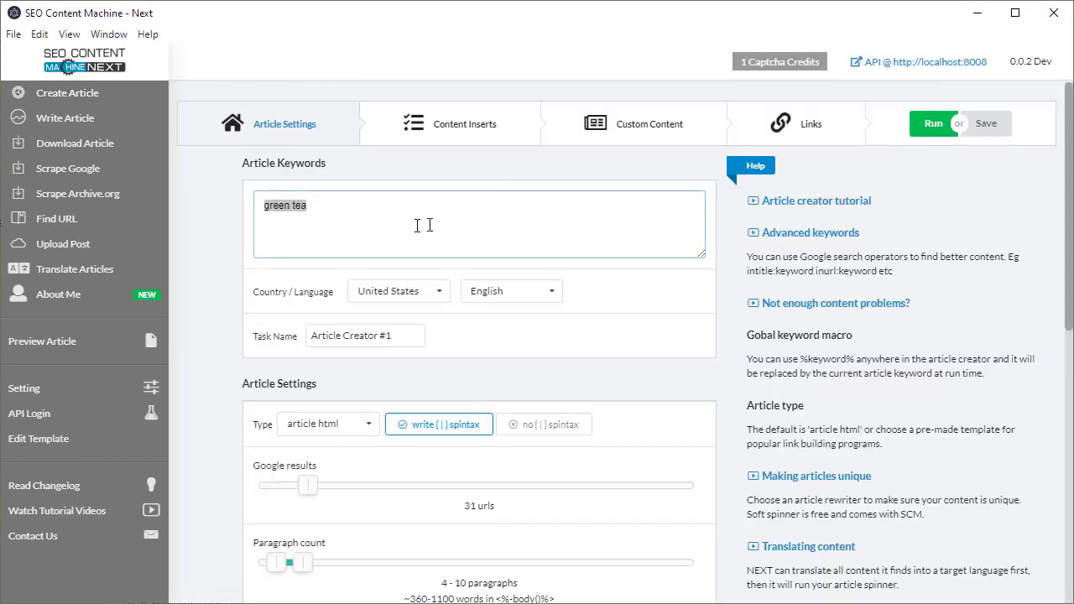
{"action": "left_click", "coordinate": [132, 102]}
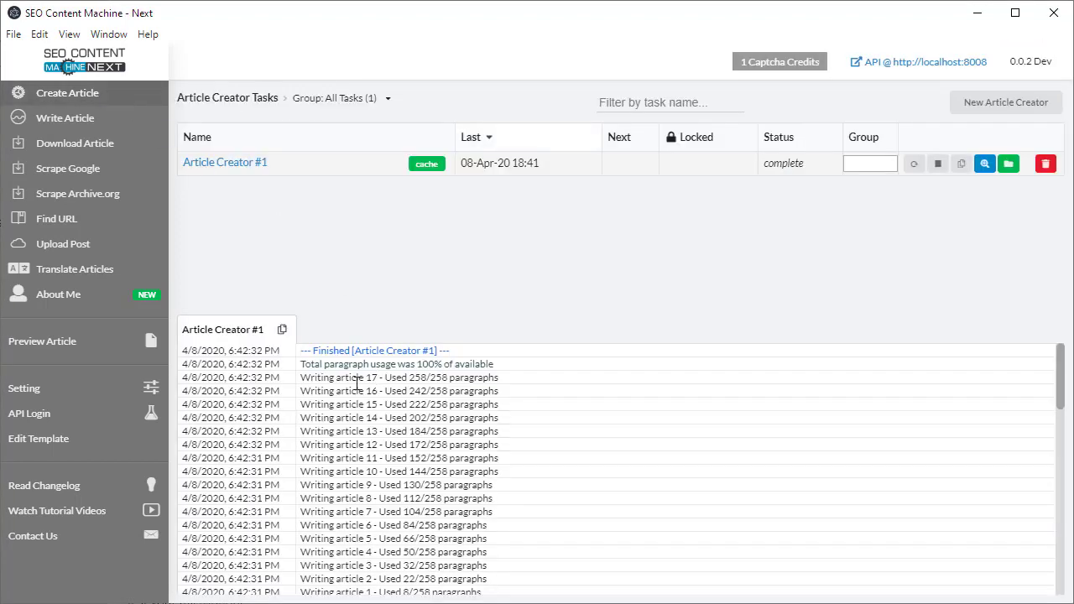
{"action": "left_click_drag", "start_coordinate": [367, 379], "coordinate": [390, 378]}
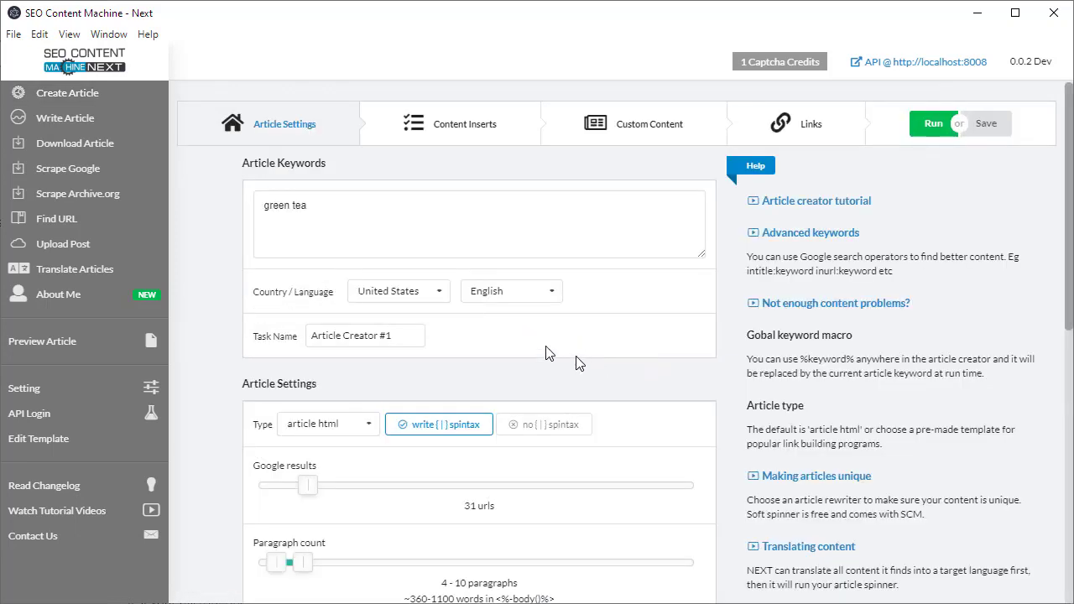
- Try Cuba as the task's country for finding content, and review the keyword and article settings with that choice
{"action": "left_click", "coordinate": [419, 291]}
{"action": "left_click_drag", "start_coordinate": [452, 361], "coordinate": [448, 341]}
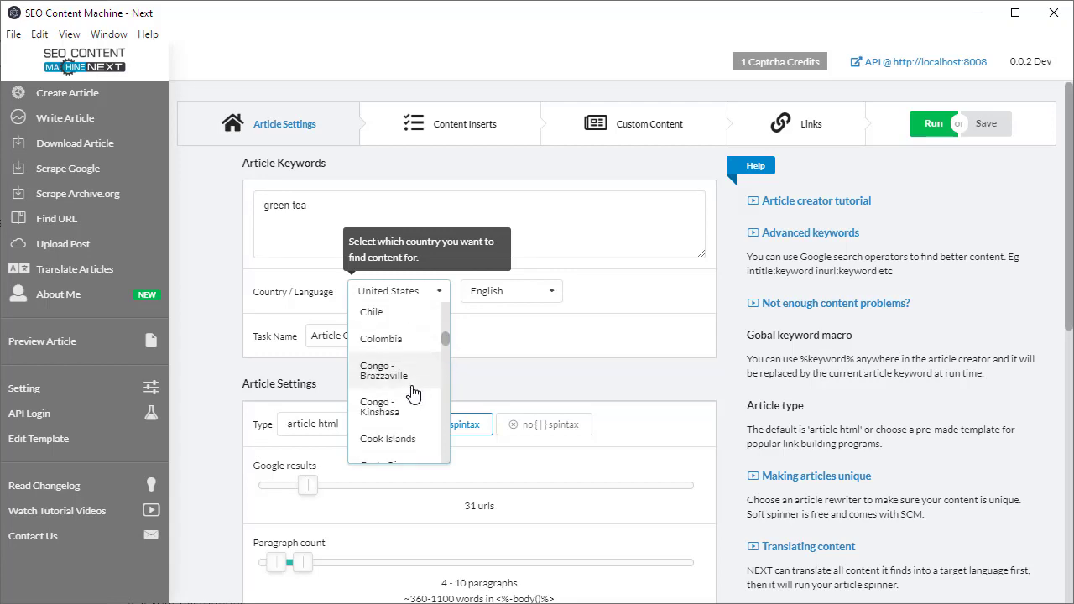
{"action": "scroll", "coordinate": [403, 443], "scroll_direction": "down", "scroll_amount": 2}
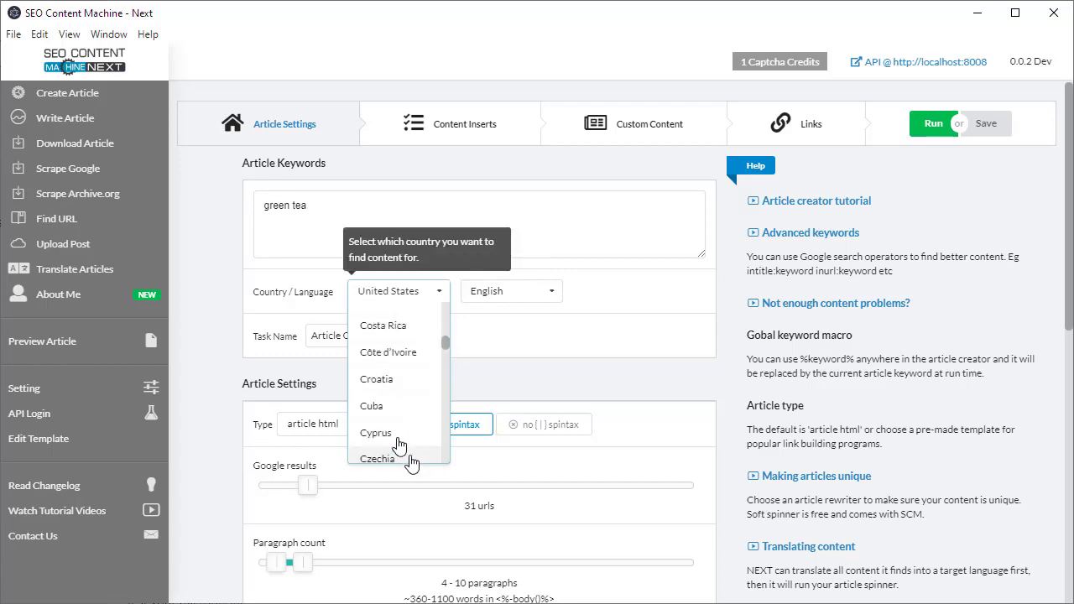
{"action": "left_click", "coordinate": [383, 407]}
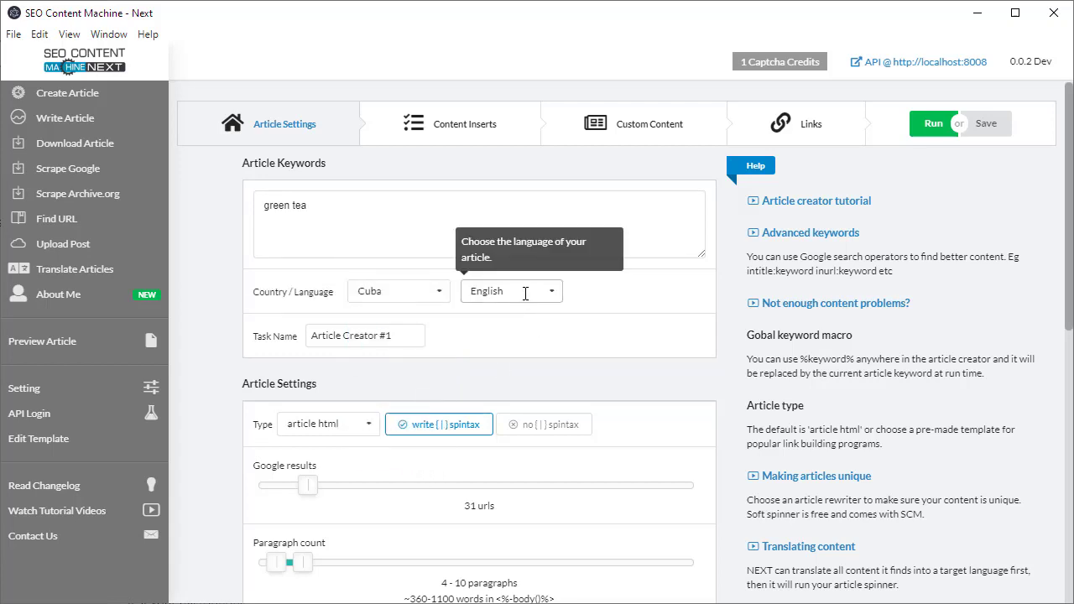
{"action": "left_click", "coordinate": [366, 207]}
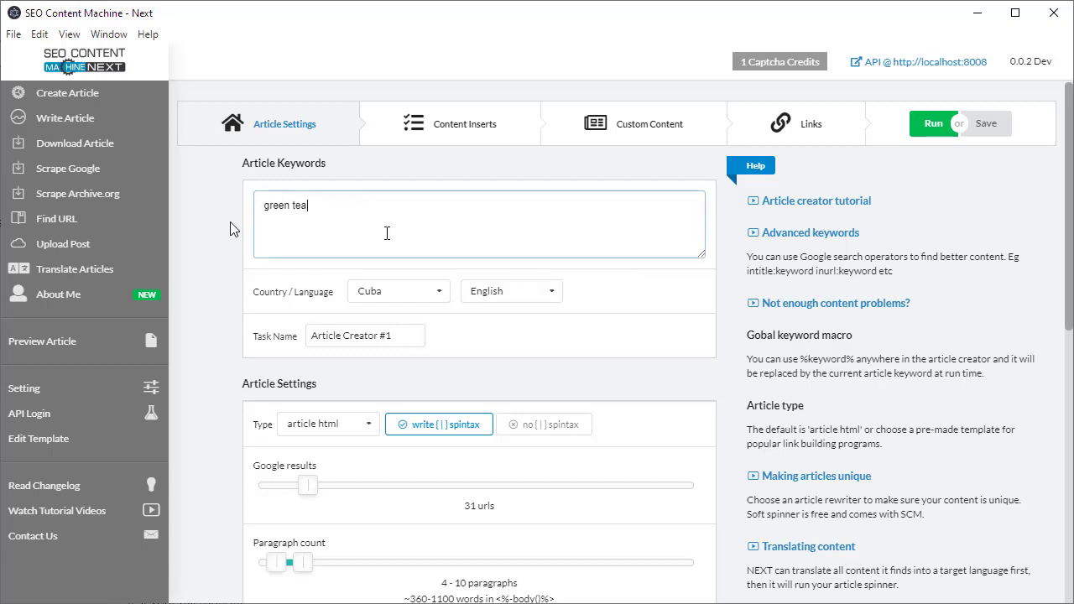
{"action": "scroll", "coordinate": [550, 470], "scroll_direction": "down", "scroll_amount": 2}
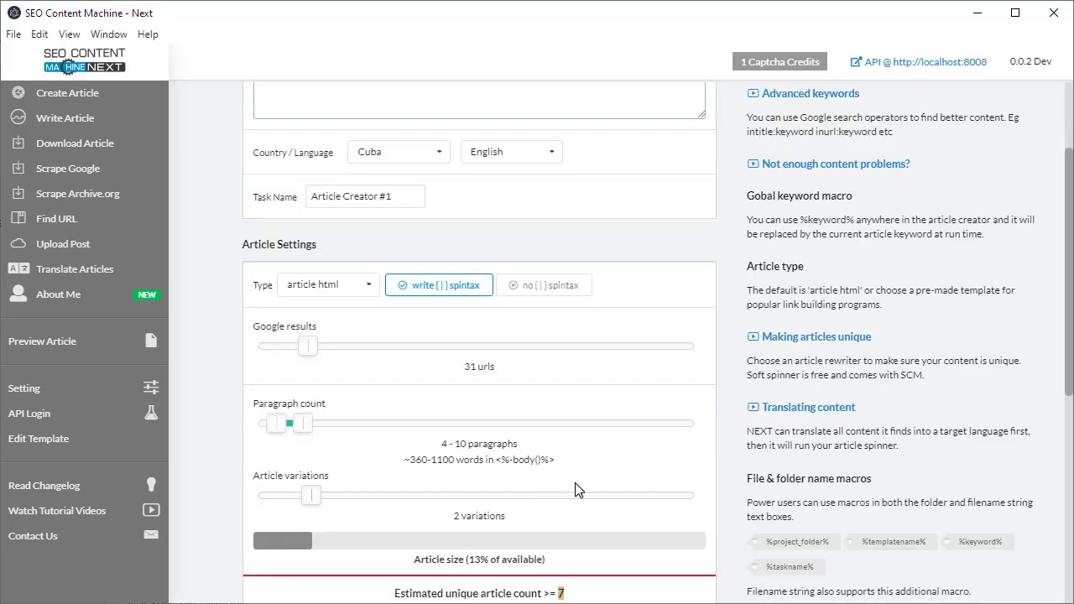
- Return to the task list without saving, and examine the log for the total number of paragraphs available to the articles
{"action": "left_click", "coordinate": [137, 101]}
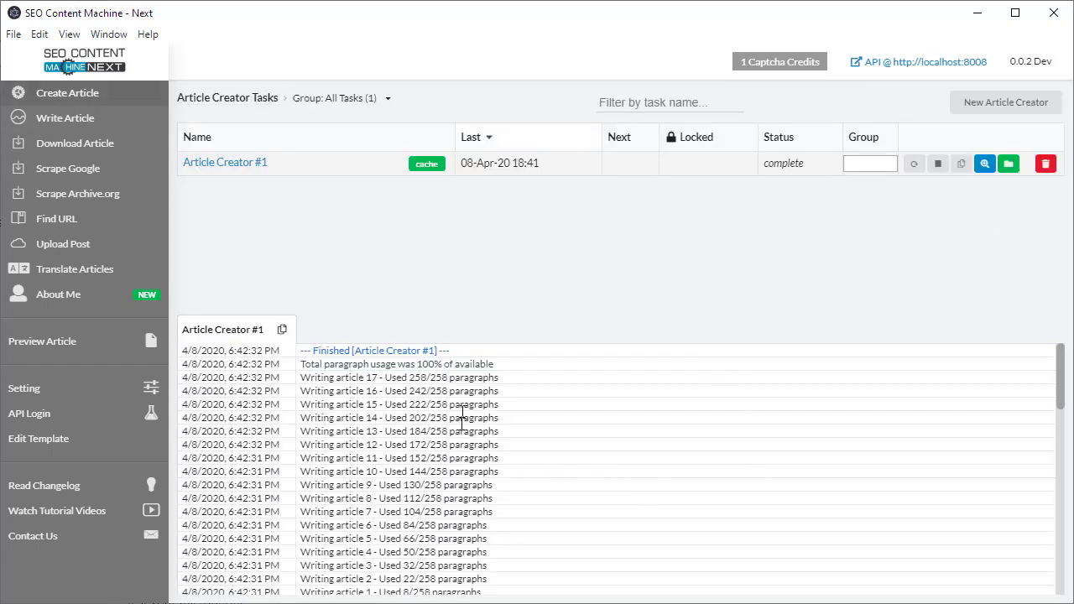
{"action": "scroll", "coordinate": [470, 445], "scroll_direction": "down", "scroll_amount": 2}
{"action": "left_click_drag", "start_coordinate": [323, 507], "coordinate": [401, 507]}
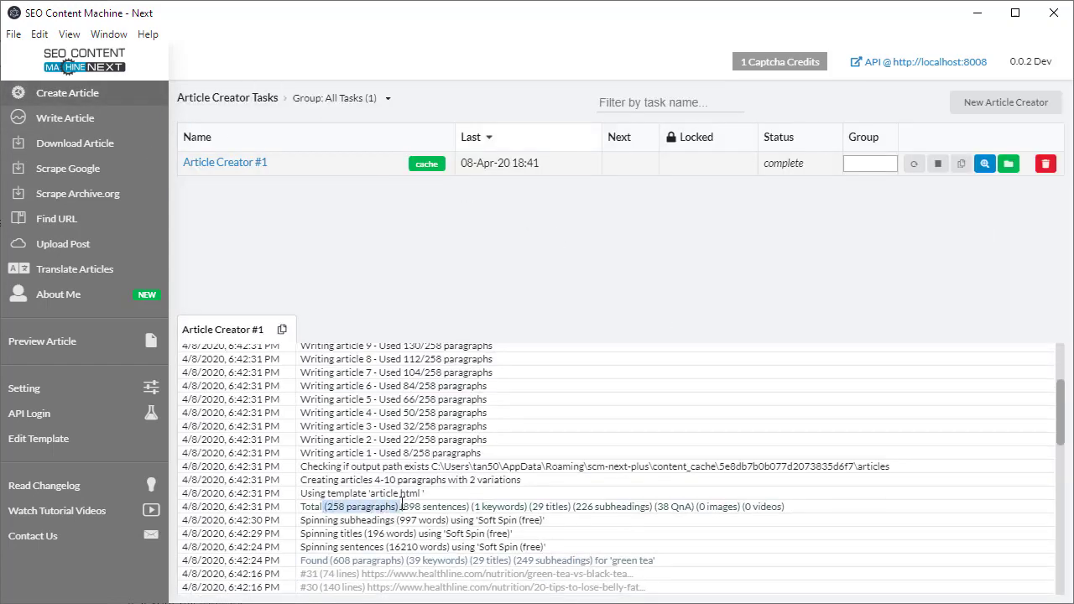
{"action": "scroll", "coordinate": [503, 525], "scroll_direction": "up", "scroll_amount": 2}
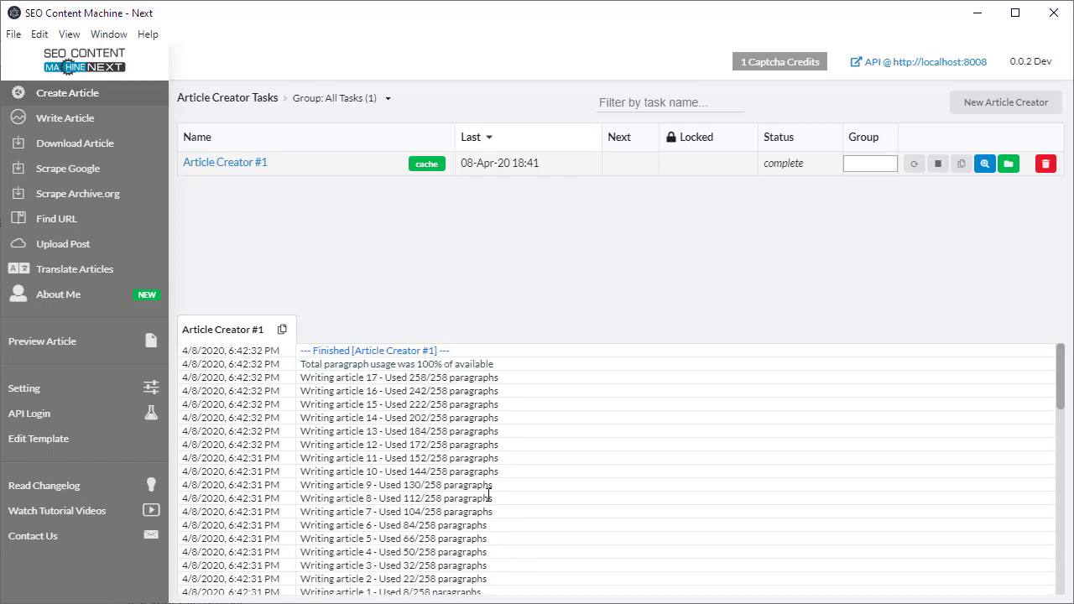
- Reopen the Article Creator #1 settings and check the keyword, article settings and estimated unique article count
{"action": "left_click", "coordinate": [239, 162]}
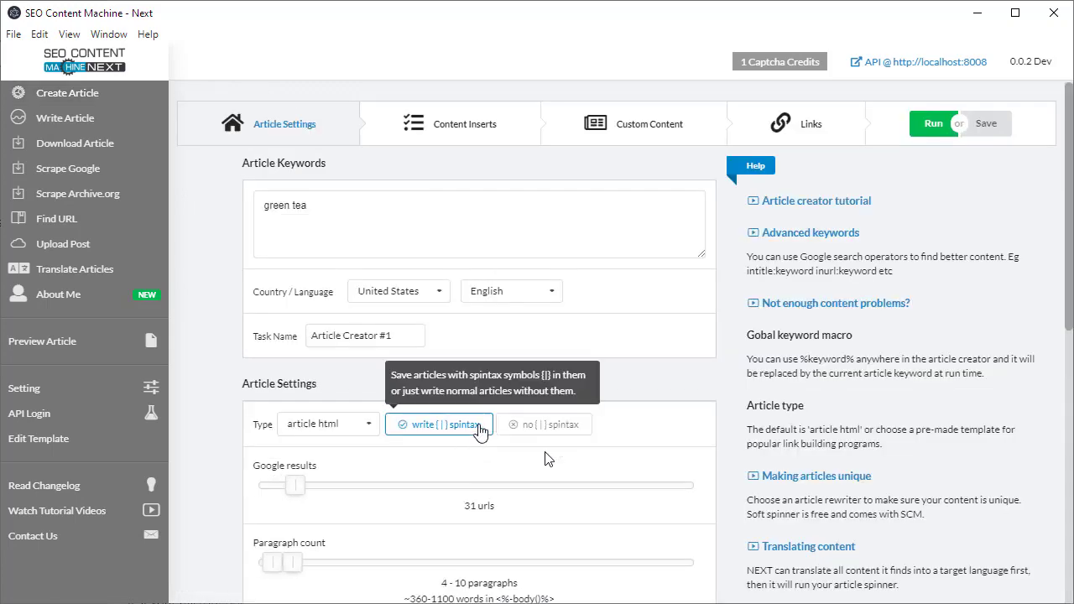
{"action": "scroll", "coordinate": [629, 505], "scroll_direction": "down", "scroll_amount": 1}
{"action": "scroll", "coordinate": [646, 489], "scroll_direction": "up", "scroll_amount": 2}
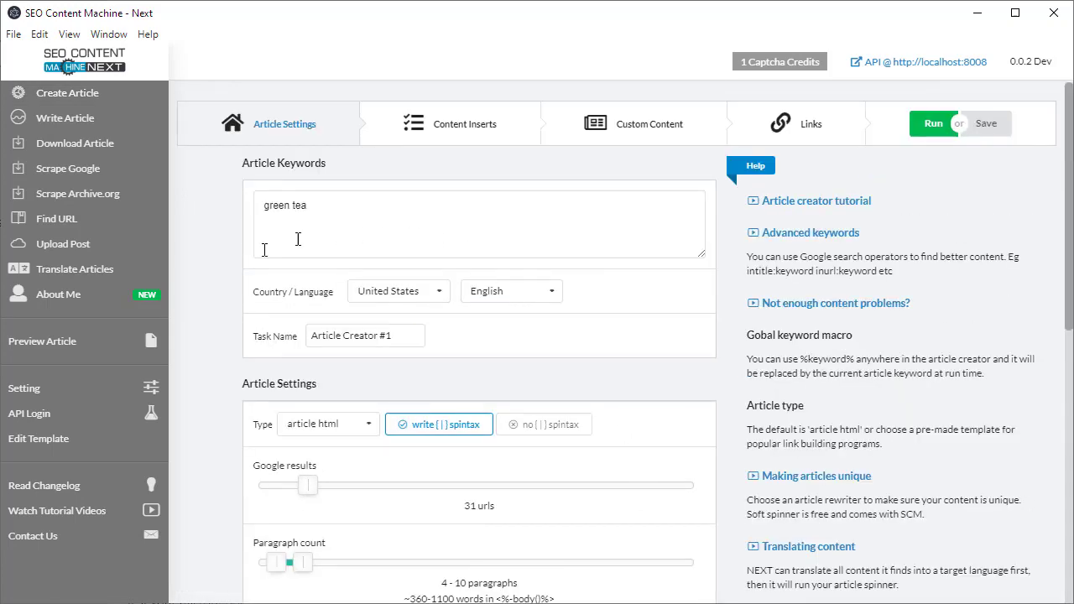
{"action": "scroll", "coordinate": [459, 278], "scroll_direction": "down", "scroll_amount": 2}
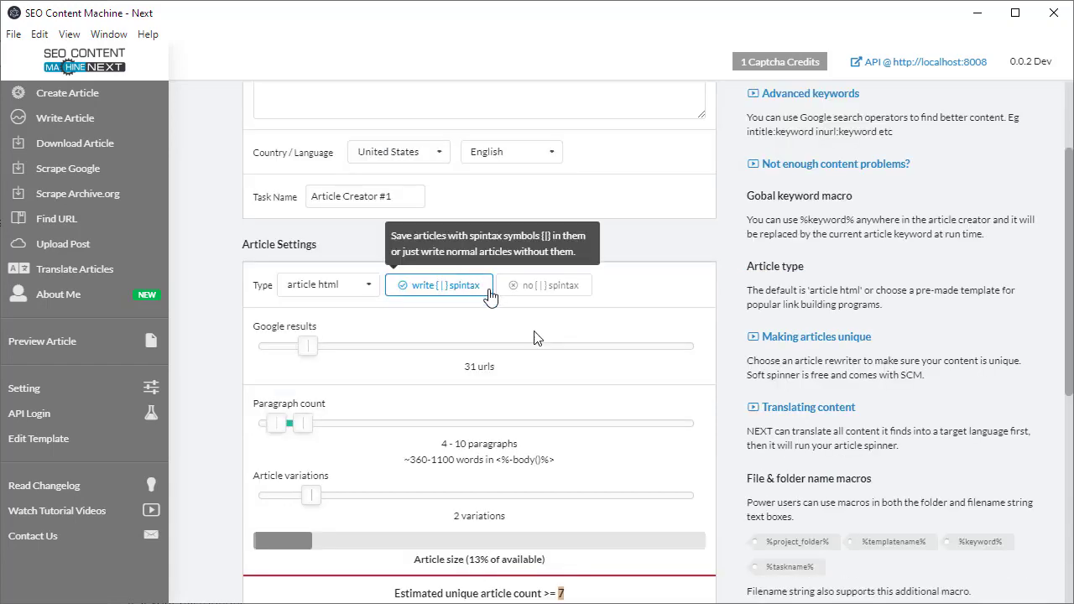
{"action": "scroll", "coordinate": [428, 302], "scroll_direction": "down", "scroll_amount": 2}
{"action": "left_click_drag", "start_coordinate": [576, 457], "coordinate": [390, 457]}
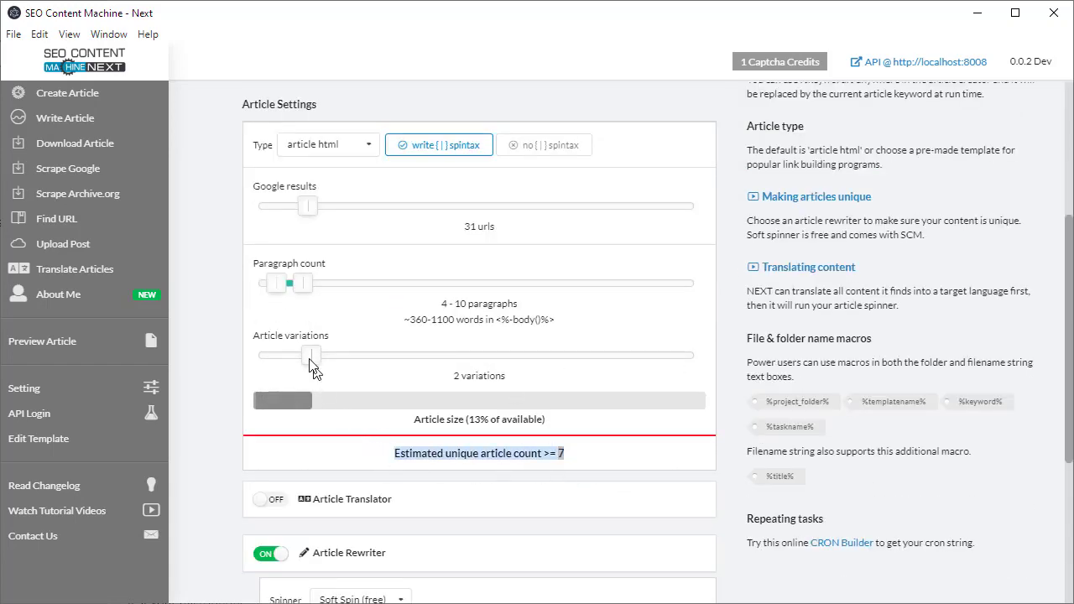
- Set the article variations to 10 and the paragraph count to 4 - 99, and check the estimated unique article count
{"action": "left_click_drag", "start_coordinate": [311, 354], "coordinate": [727, 356]}
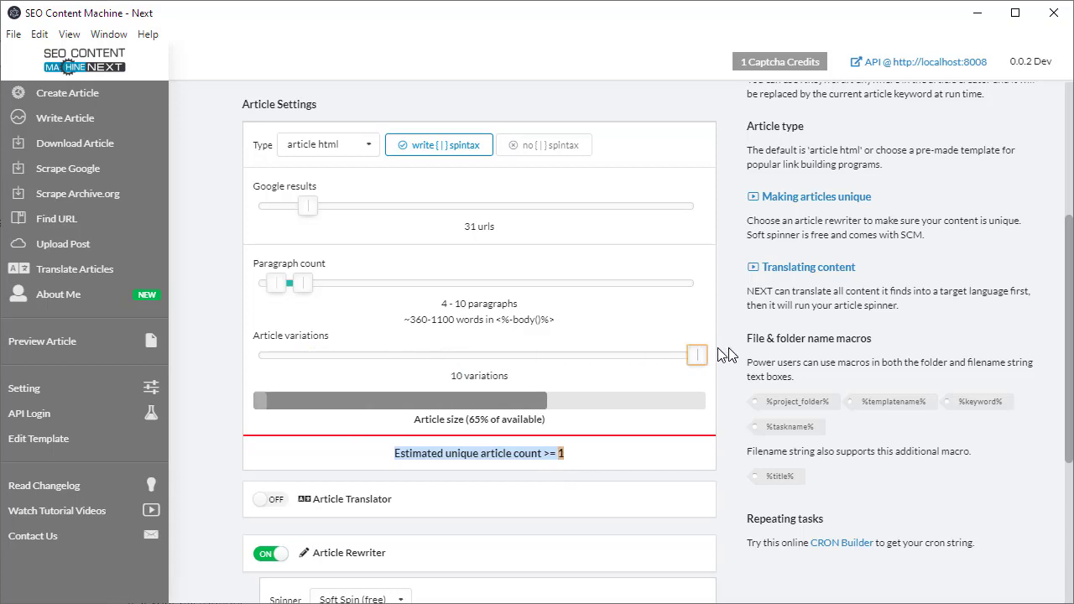
{"action": "left_click_drag", "start_coordinate": [303, 282], "coordinate": [709, 285]}
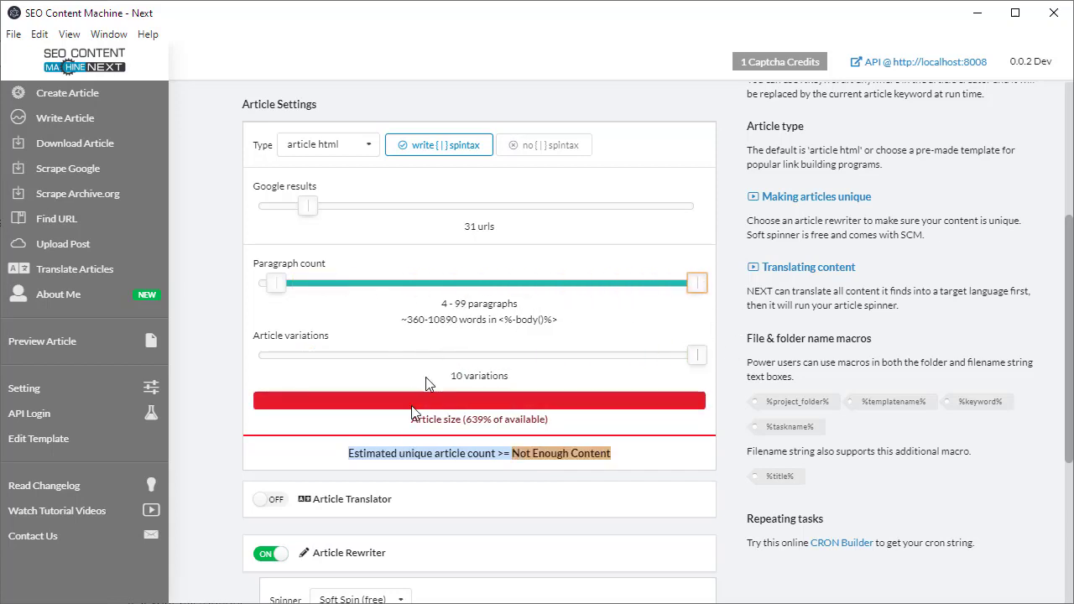
{"action": "double_click", "coordinate": [560, 453]}
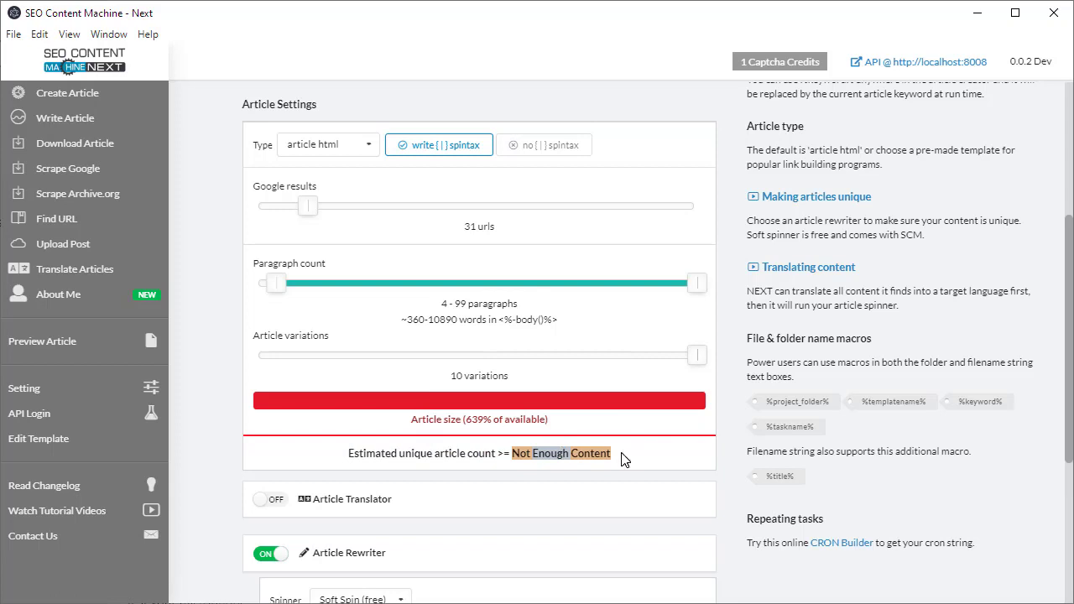